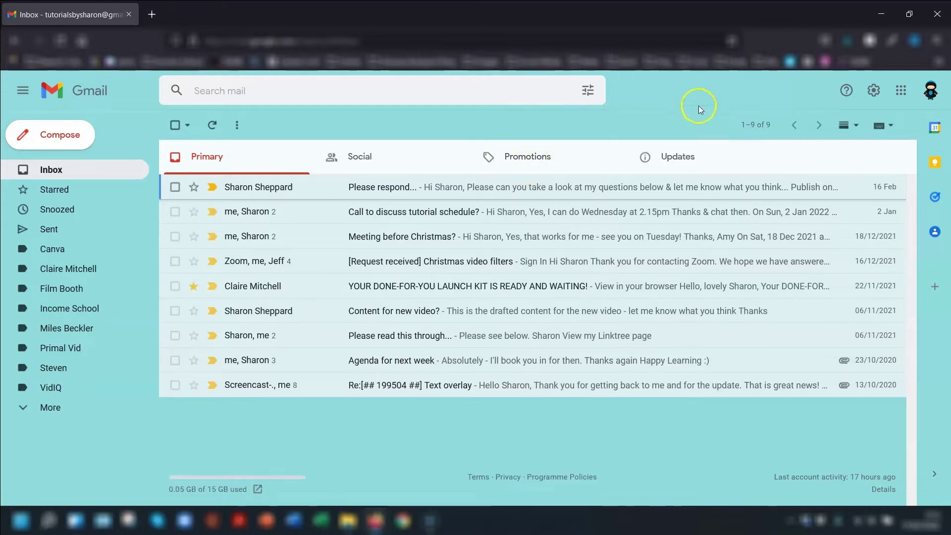
Open Gmail's full Settings and bring up the font list for Default text style
left_click(870, 90)
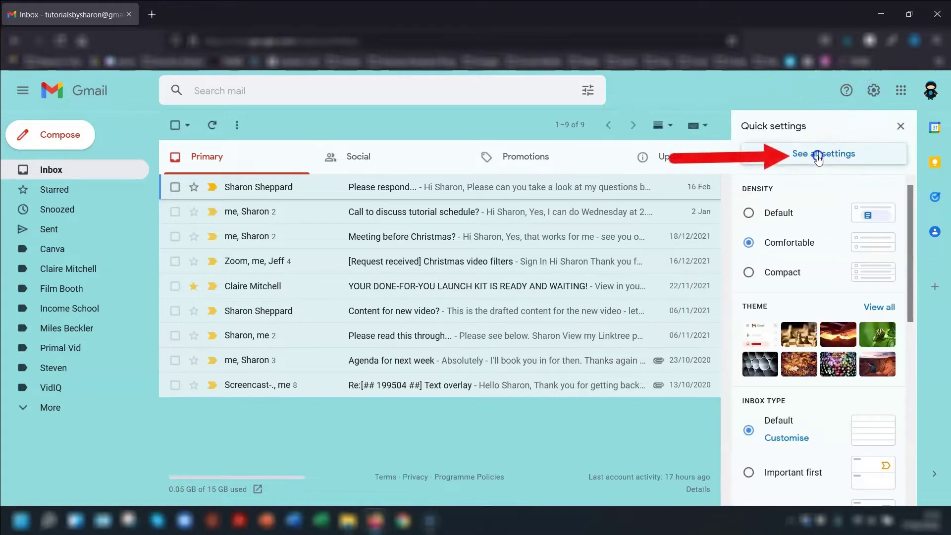
left_click(818, 155)
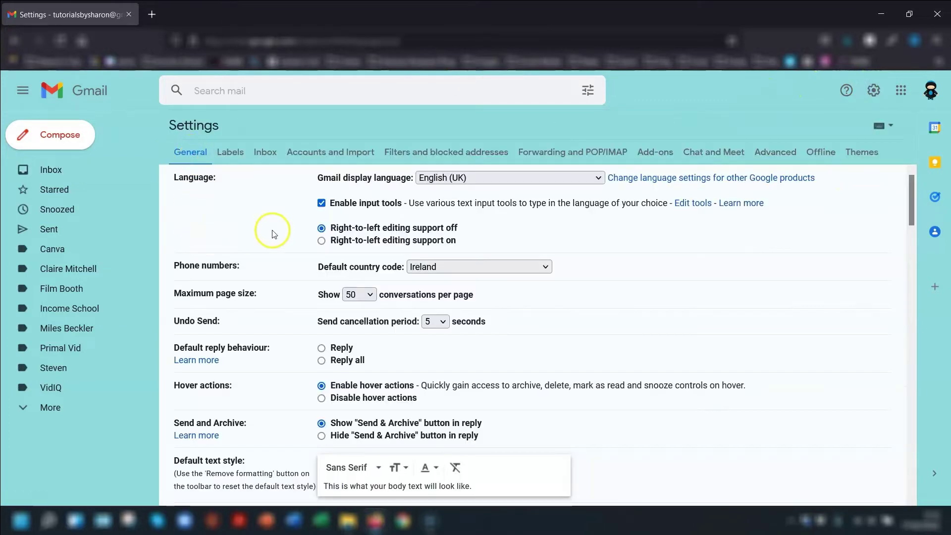
scroll(238, 305, "down", 4)
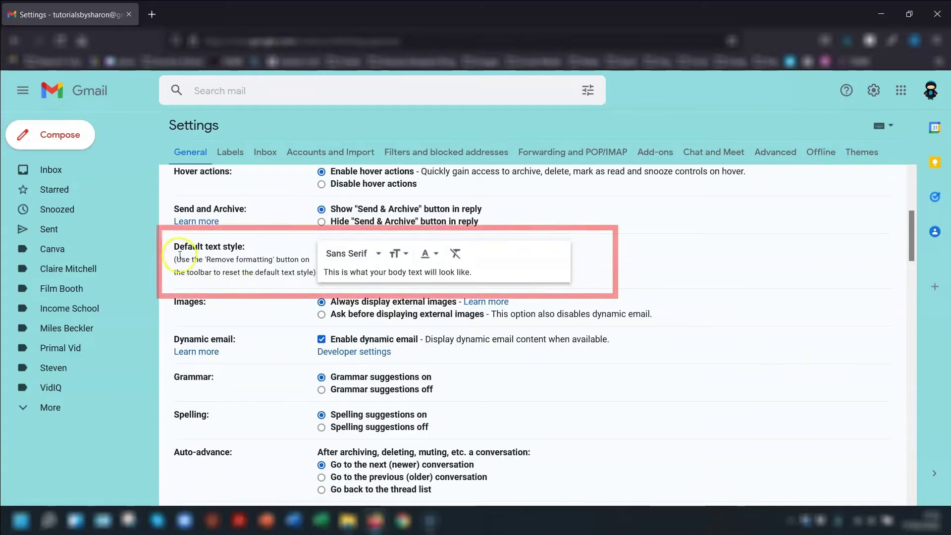
left_click_drag(174, 246, 258, 246)
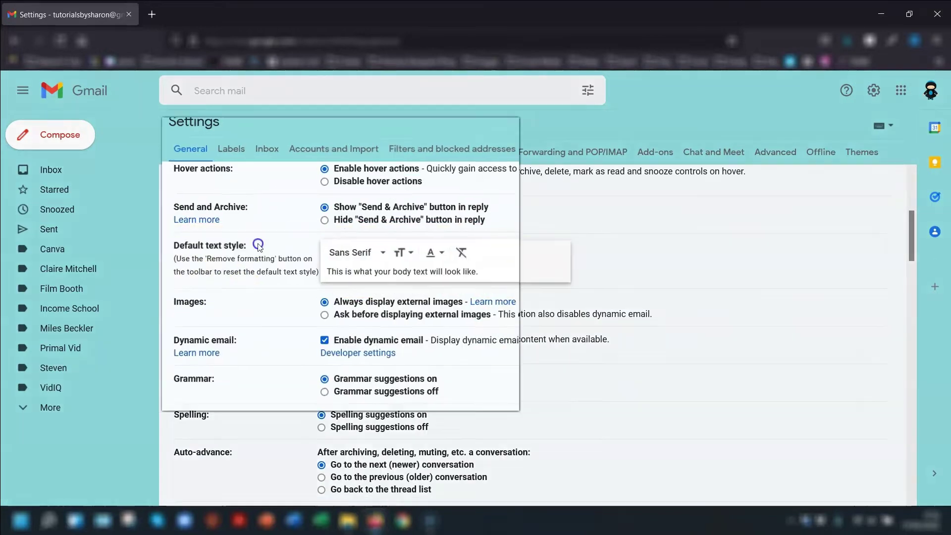
left_click(382, 253)
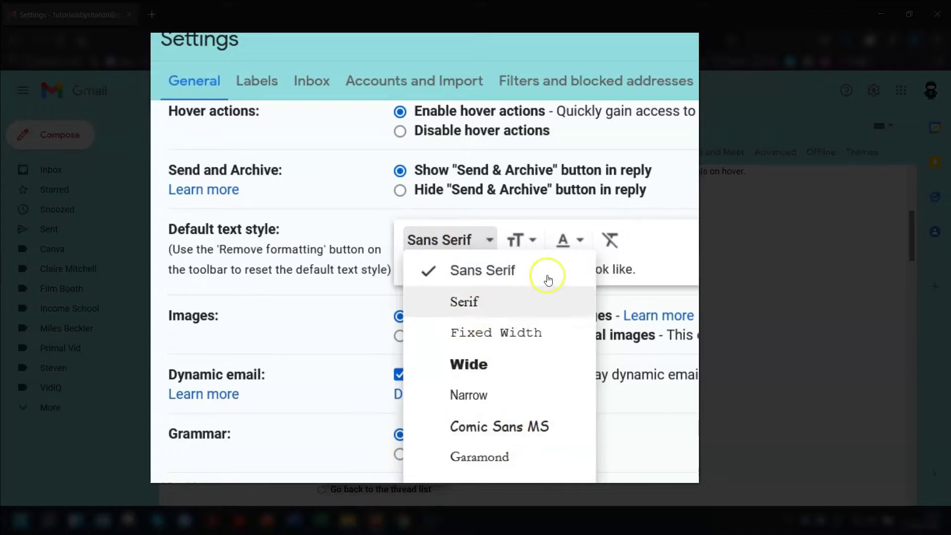
left_click(670, 238)
left_click(517, 241)
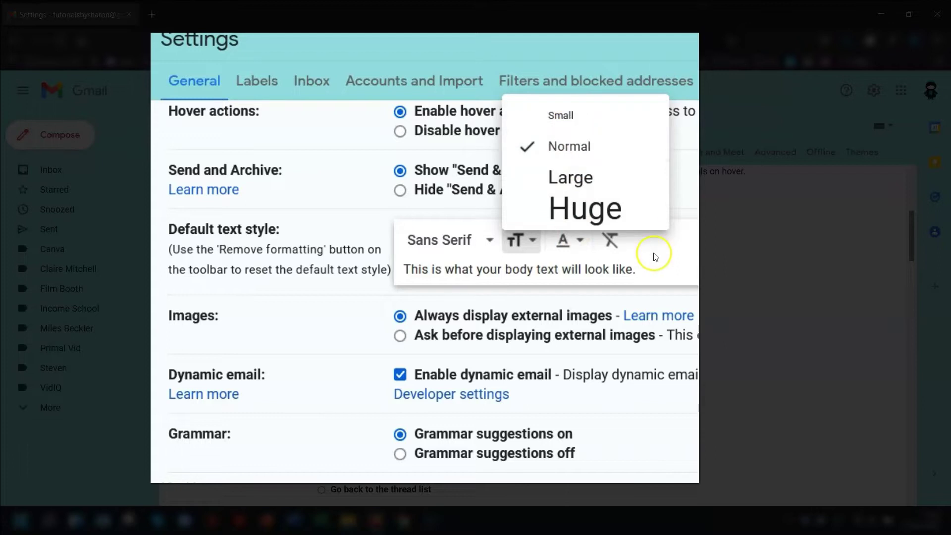
left_click(561, 115)
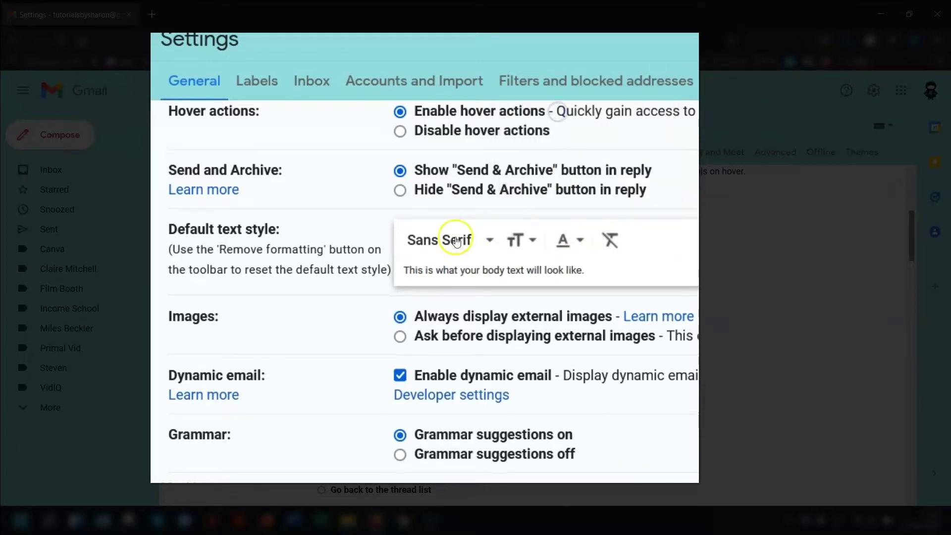
left_click_drag(424, 271, 605, 275)
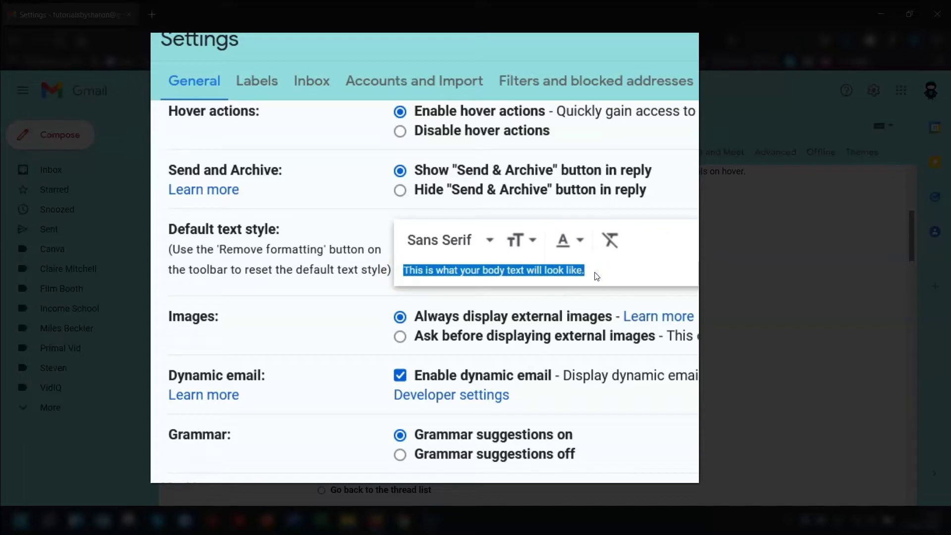
left_click(629, 263)
left_click(525, 240)
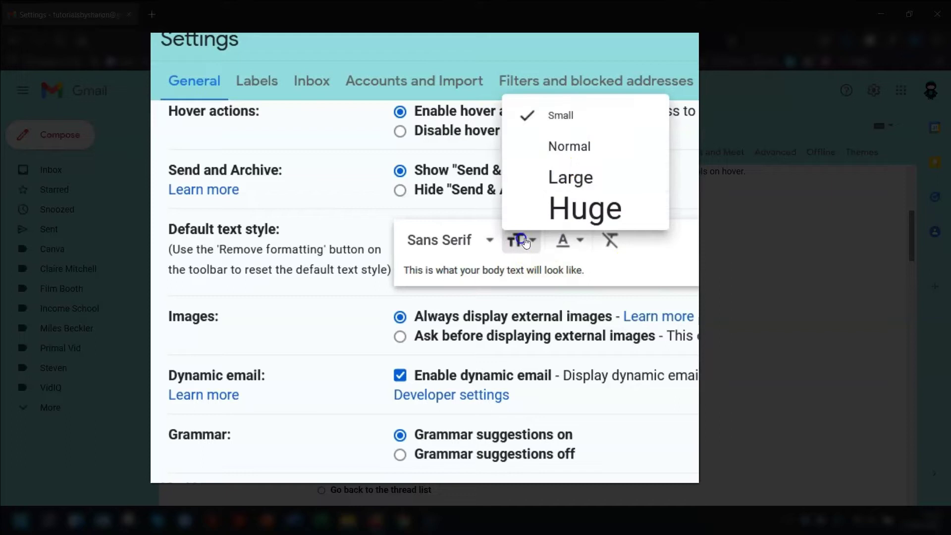
left_click(573, 147)
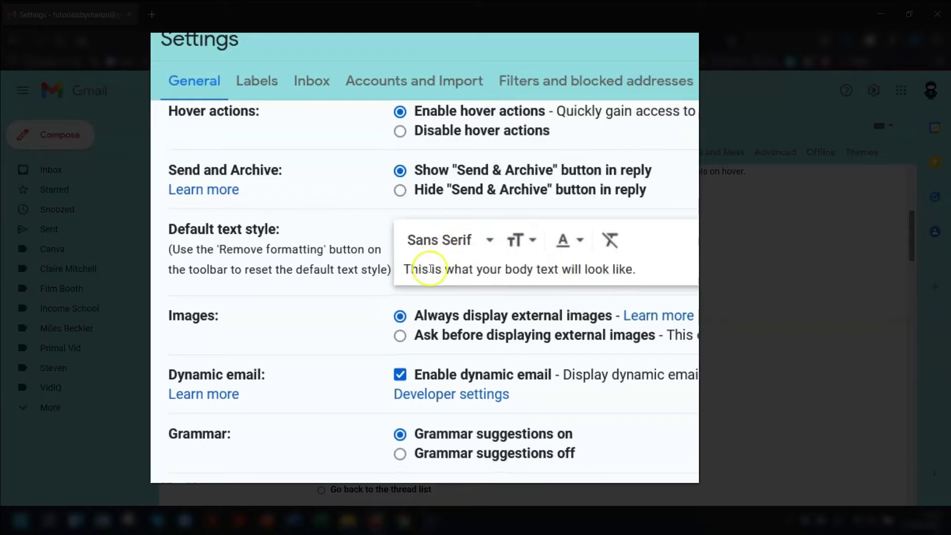
left_click(565, 241)
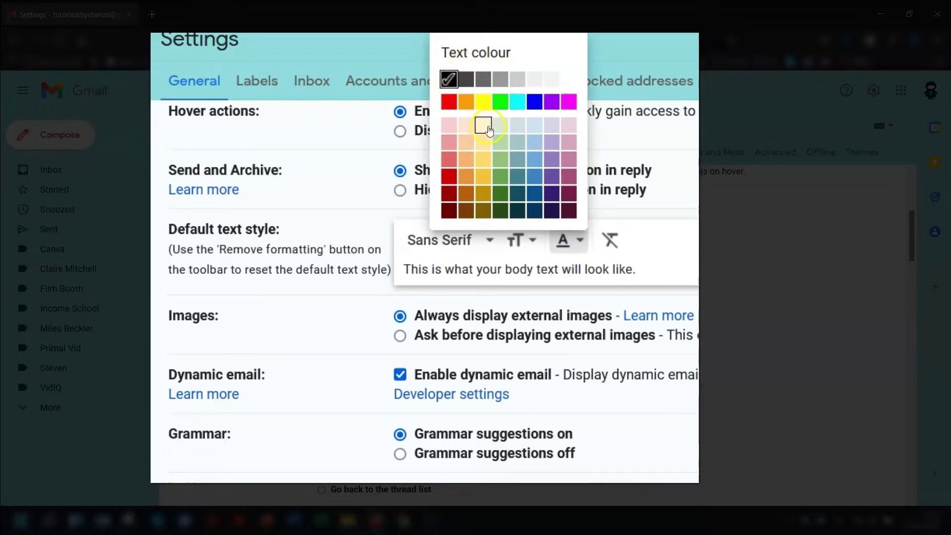
key("Escape")
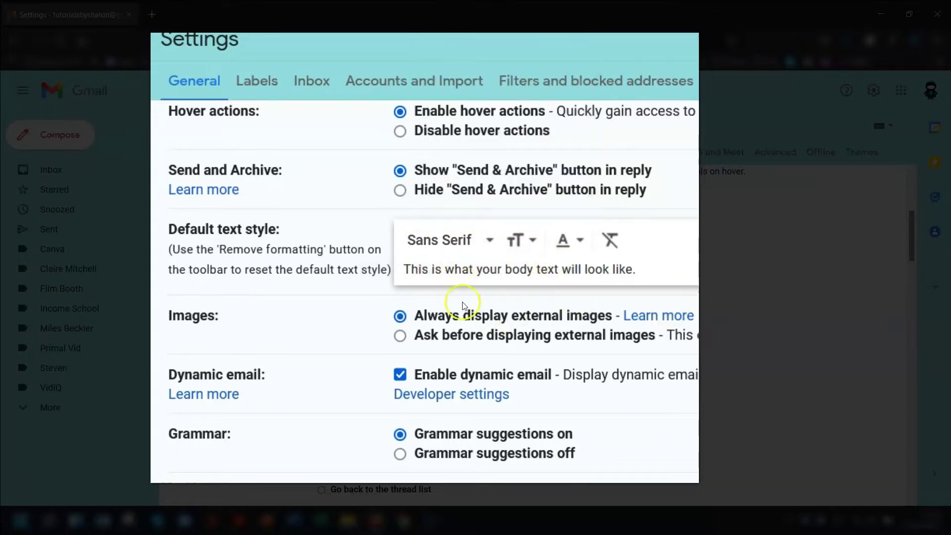
left_click(608, 243)
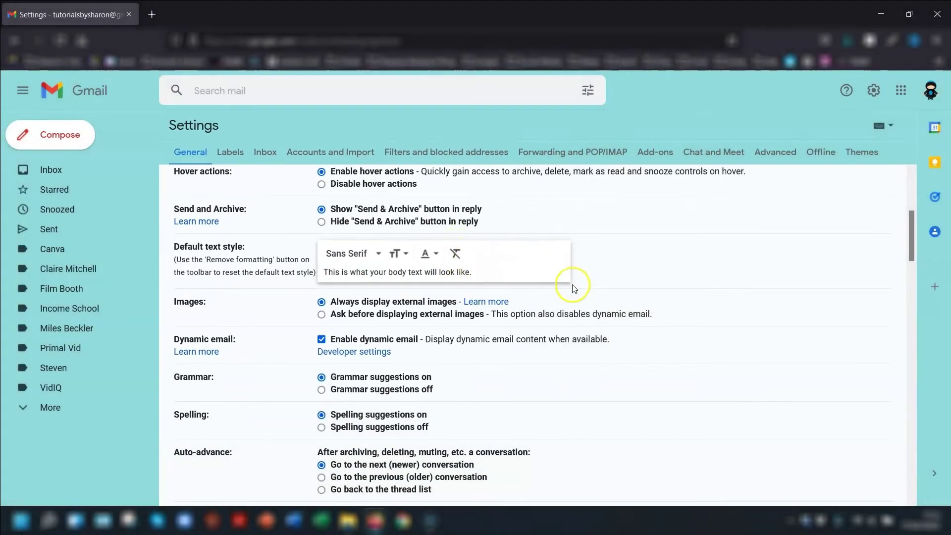
Save the General settings from the bottom of the page
scroll(643, 309, "down", 15)
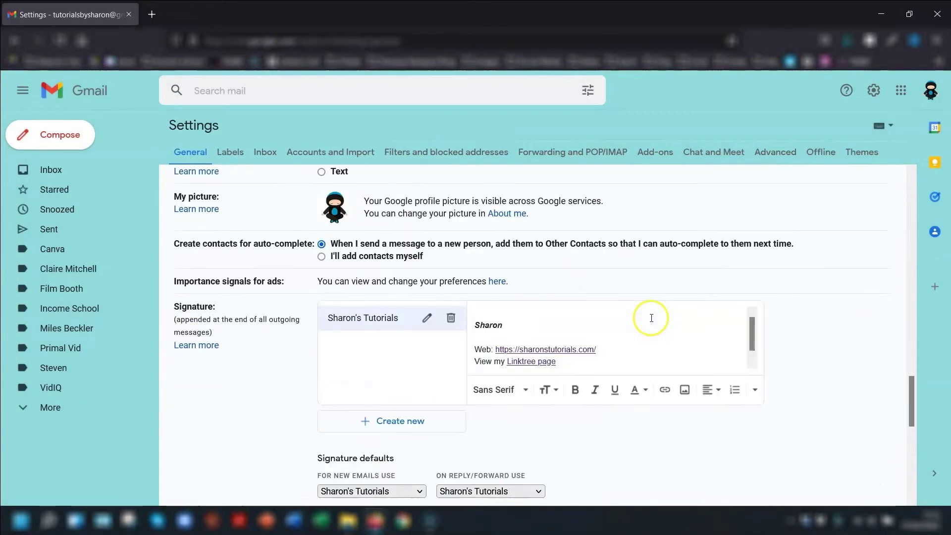
scroll(652, 309, "down", 10)
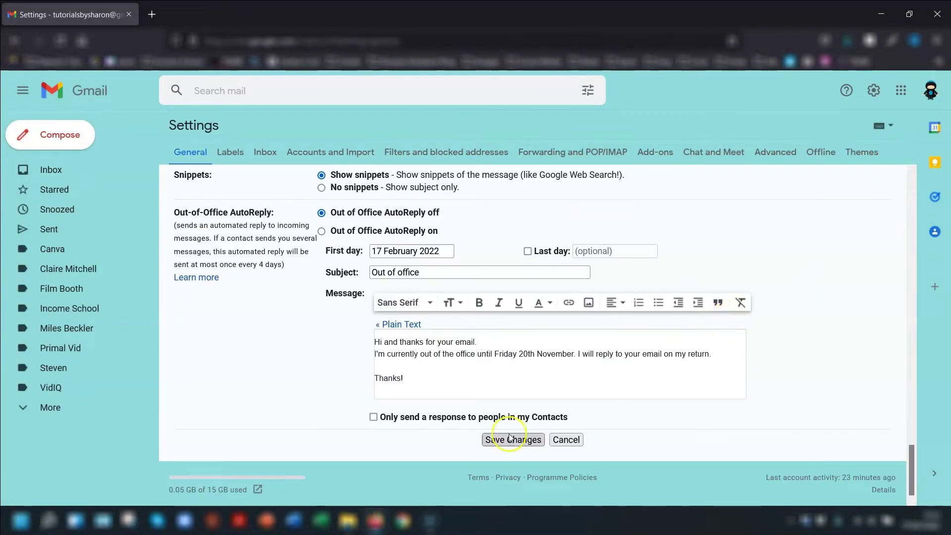
left_click(510, 441)
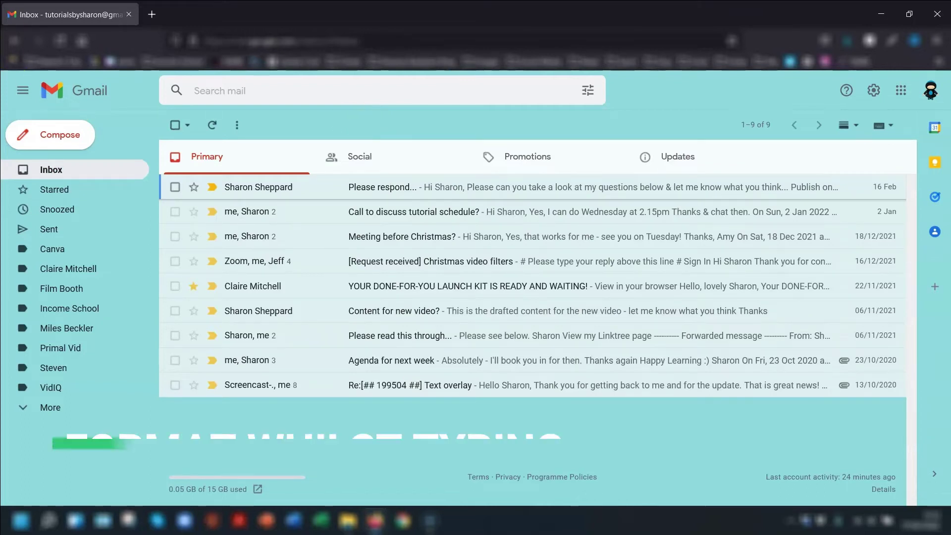
Write a full-size message 'Hi there, I hope everything is good and busy with you!' and show formatting options
left_click(62, 133)
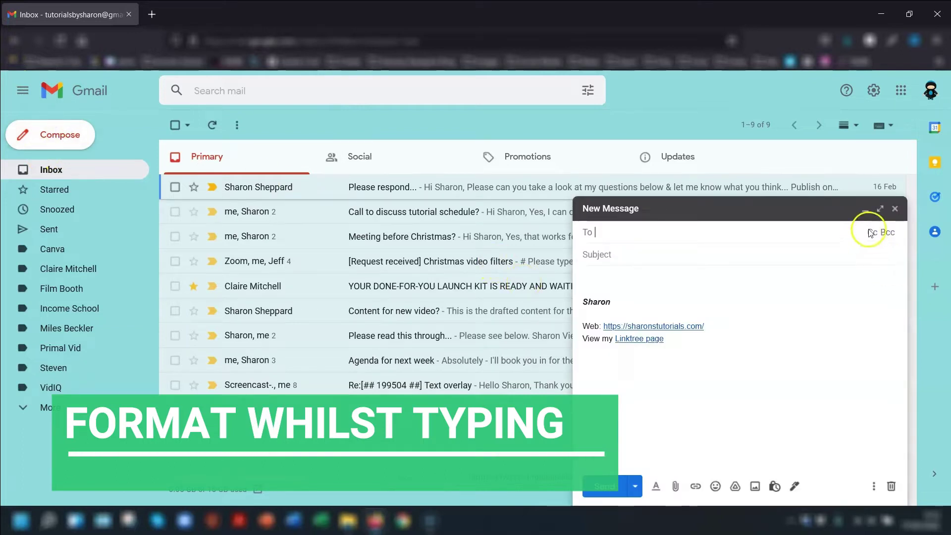
left_click(881, 208)
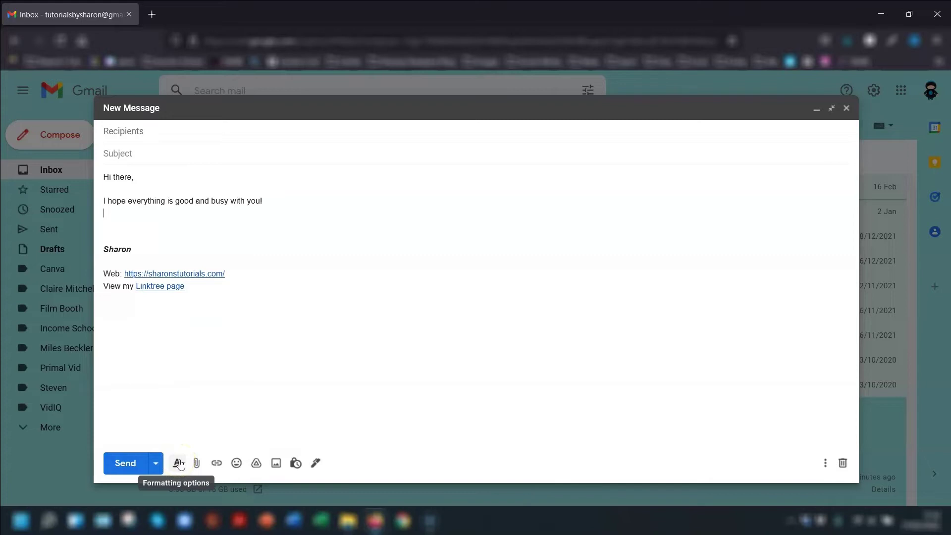
left_click(180, 463)
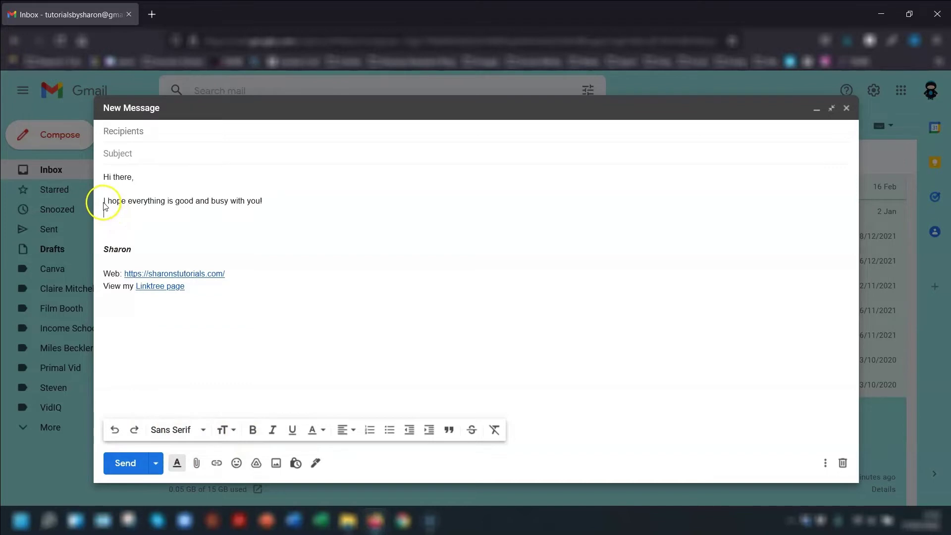
Set the second line's font to Georgia in Large size
left_click_drag(106, 198, 235, 199)
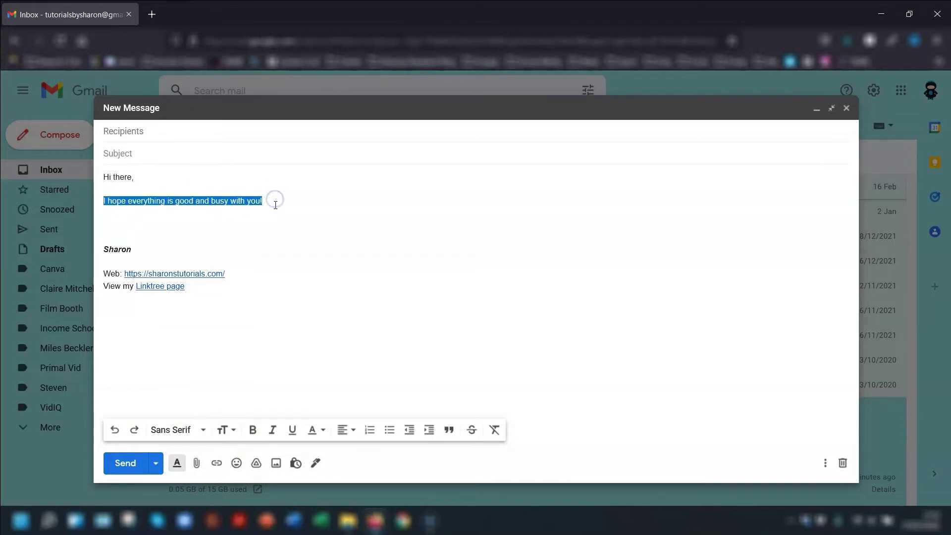
left_click(203, 430)
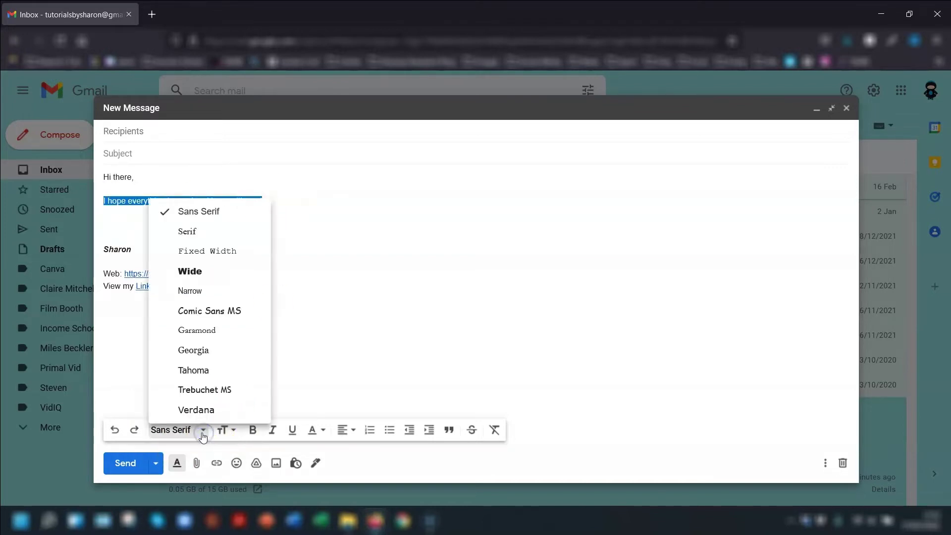
left_click(185, 349)
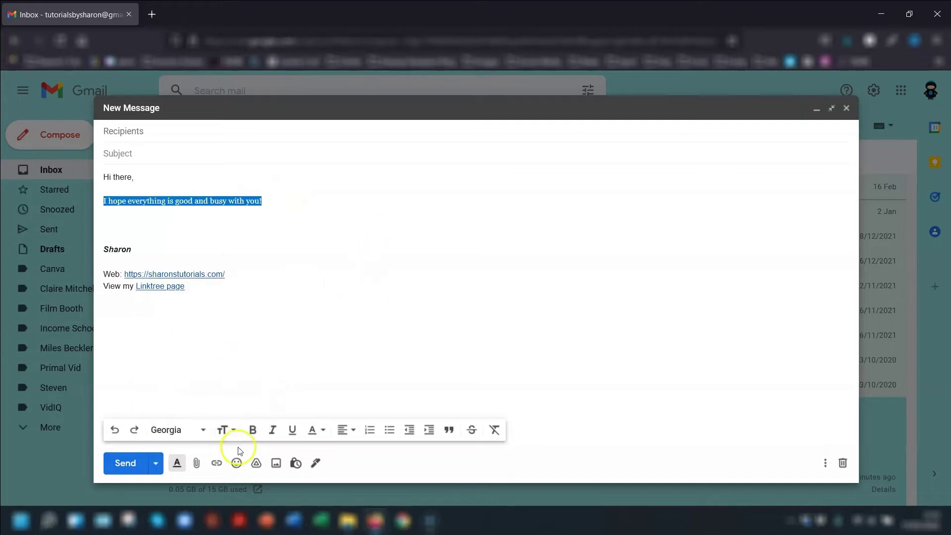
left_click(224, 430)
left_click(258, 349)
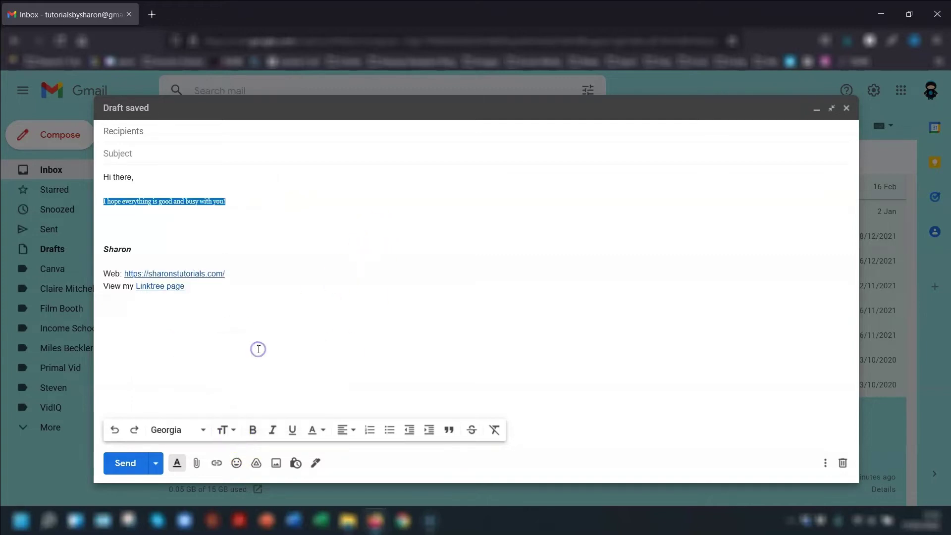
left_click(233, 430)
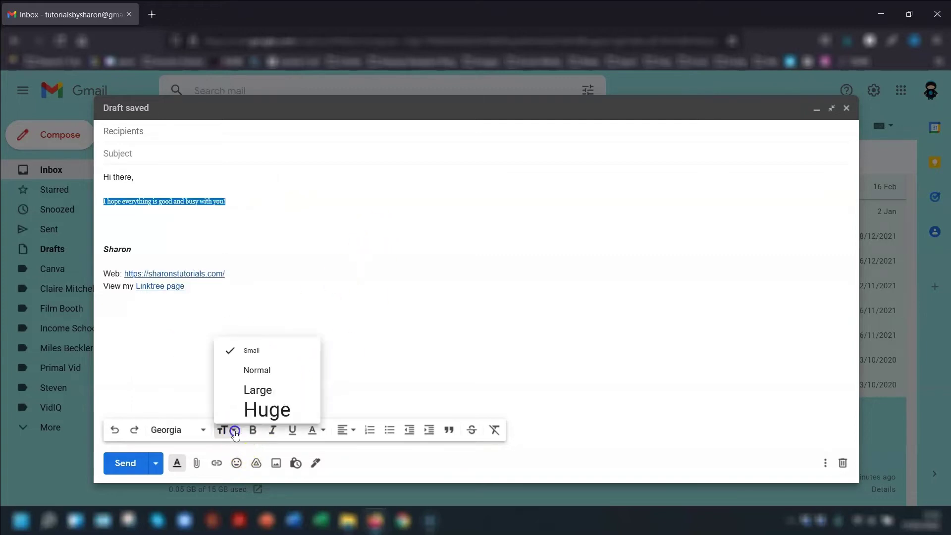
left_click(249, 397)
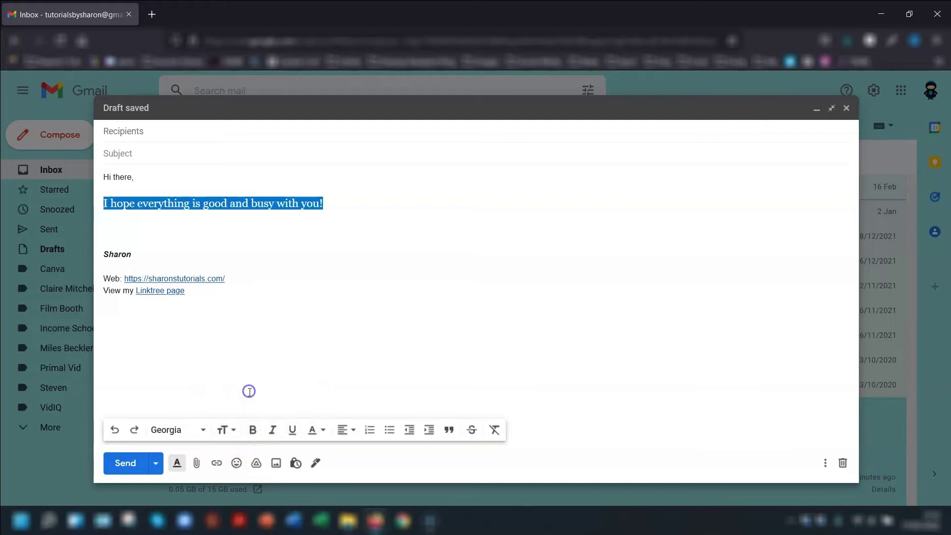
Make the sentence bold, italic and underlined
left_click(252, 430)
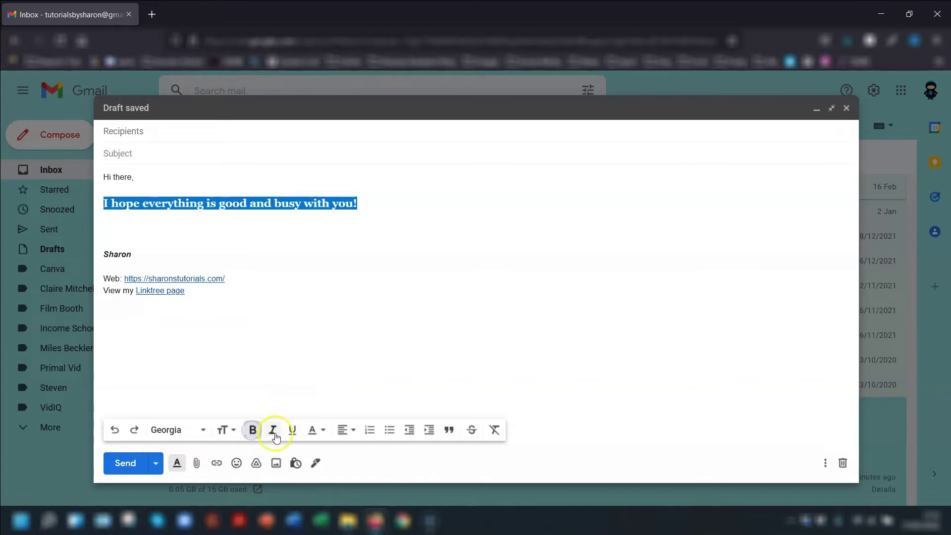
left_click(272, 430)
left_click(293, 431)
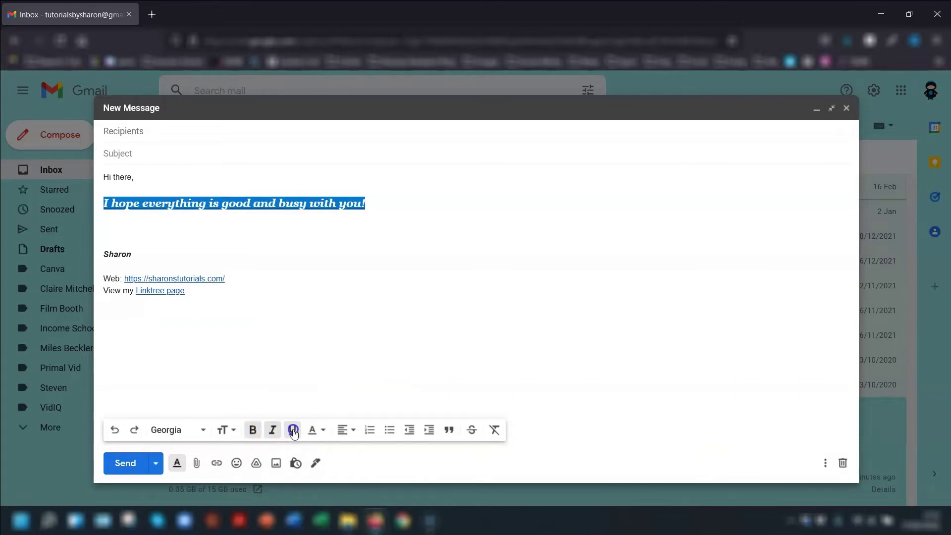
Try a light orange background on the sentence, undo it, and reopen the colour choices
left_click(323, 431)
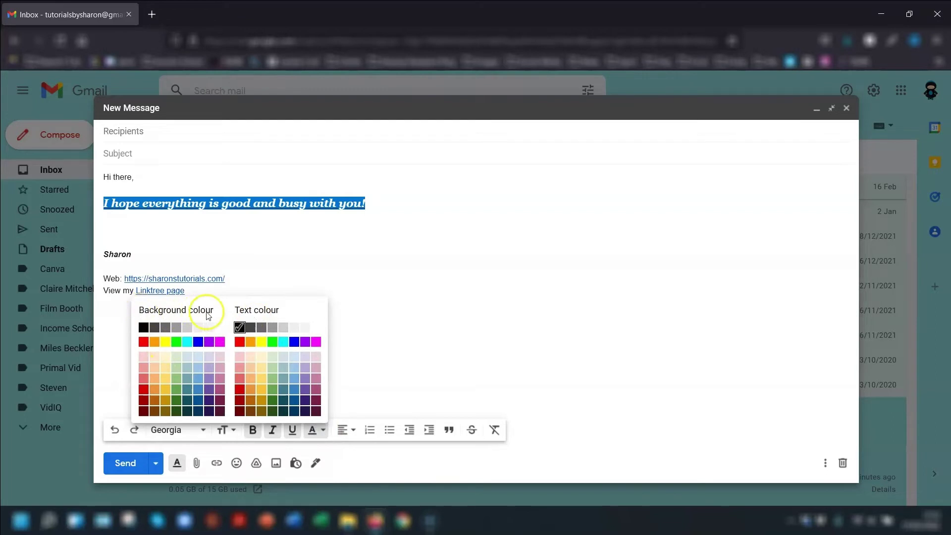
left_click(159, 385)
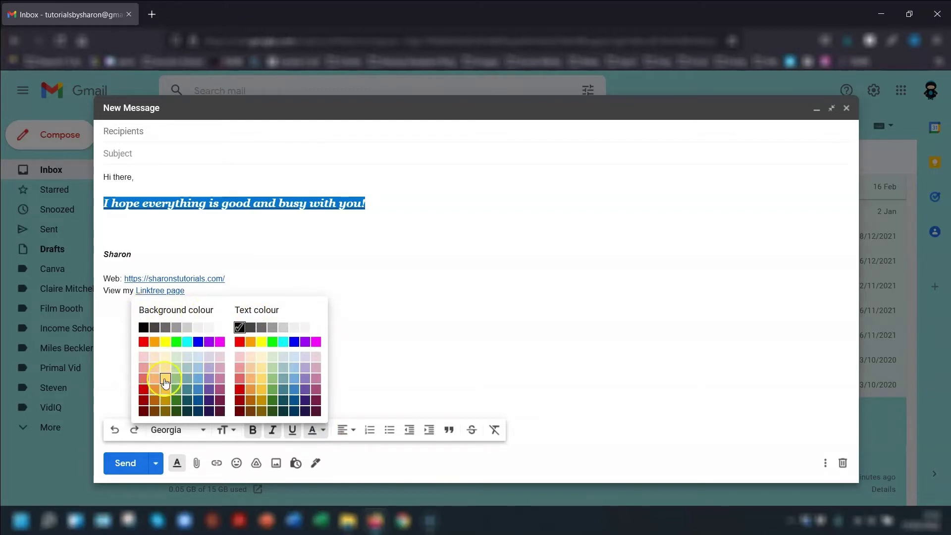
left_click(291, 288)
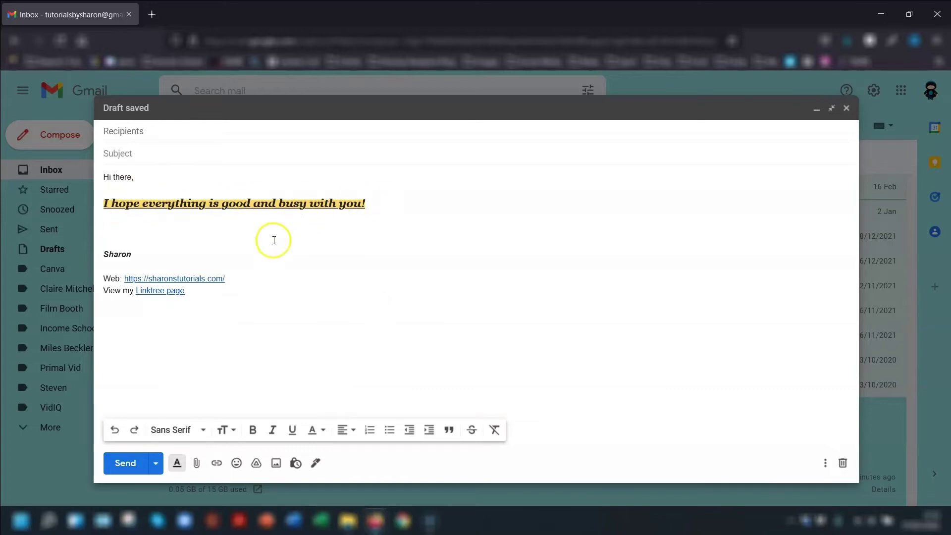
left_click(114, 429)
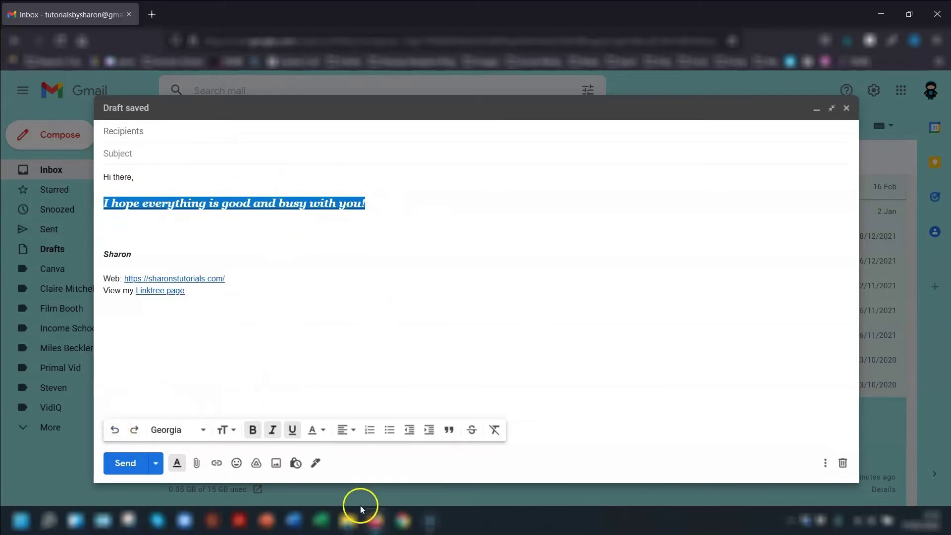
left_click(314, 429)
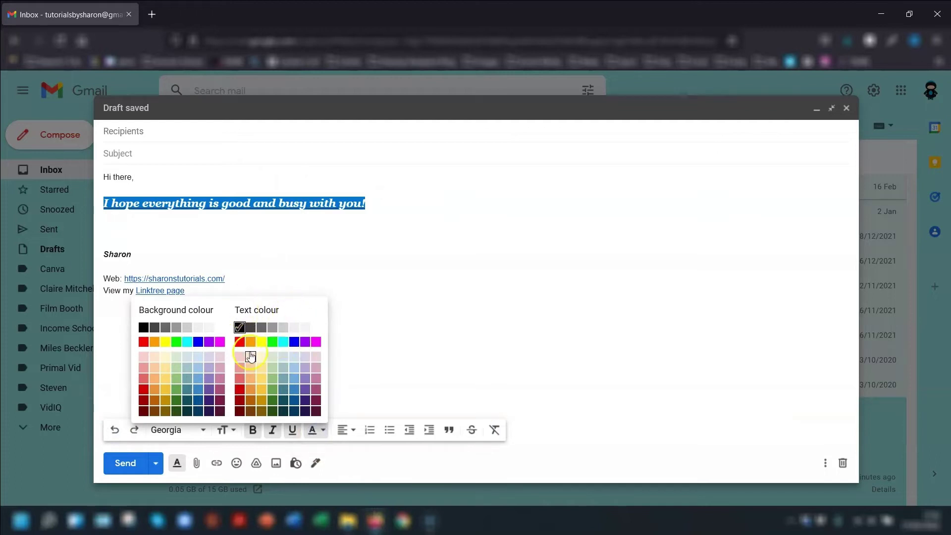
Make the sentence text red
left_click(241, 343)
left_click(304, 246)
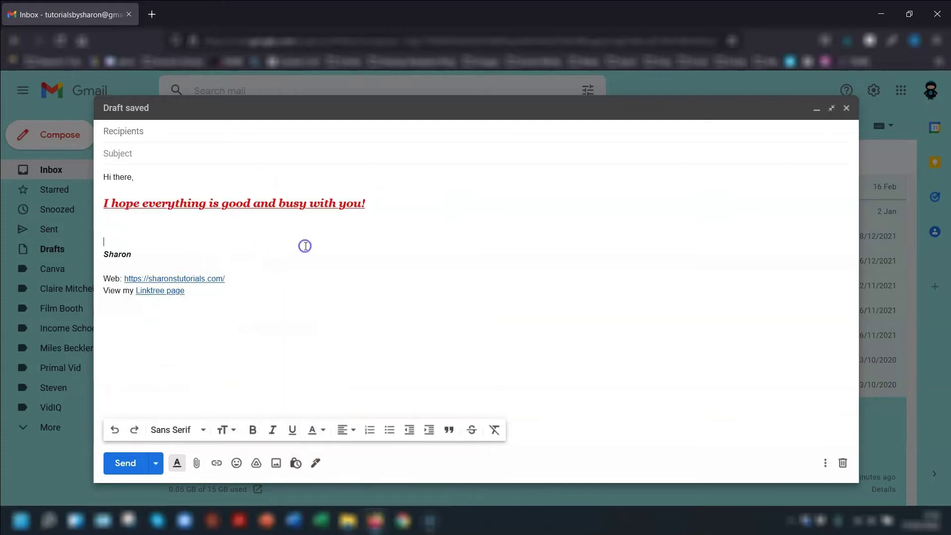
key("ctrl+z")
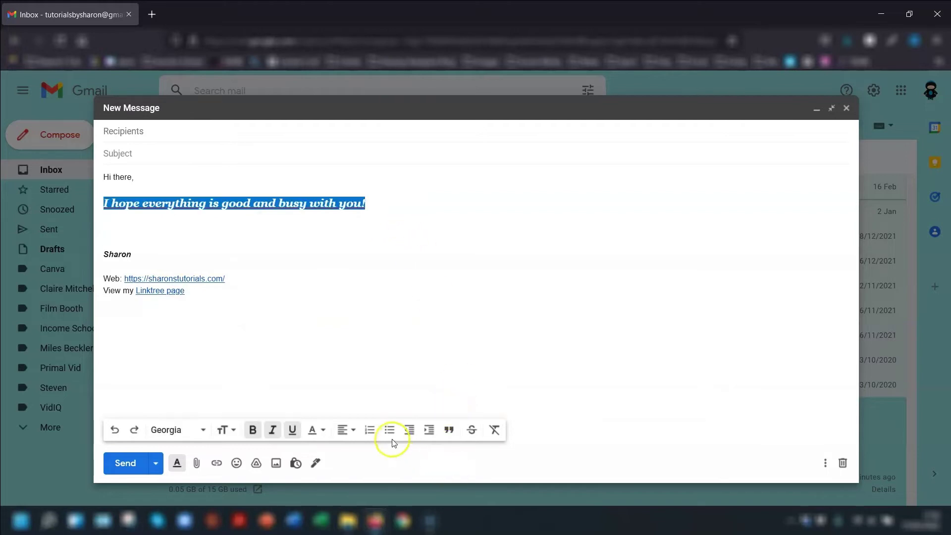
Try centring and numbering, ending with a left-aligned bullet indented as a quote
left_click(351, 430)
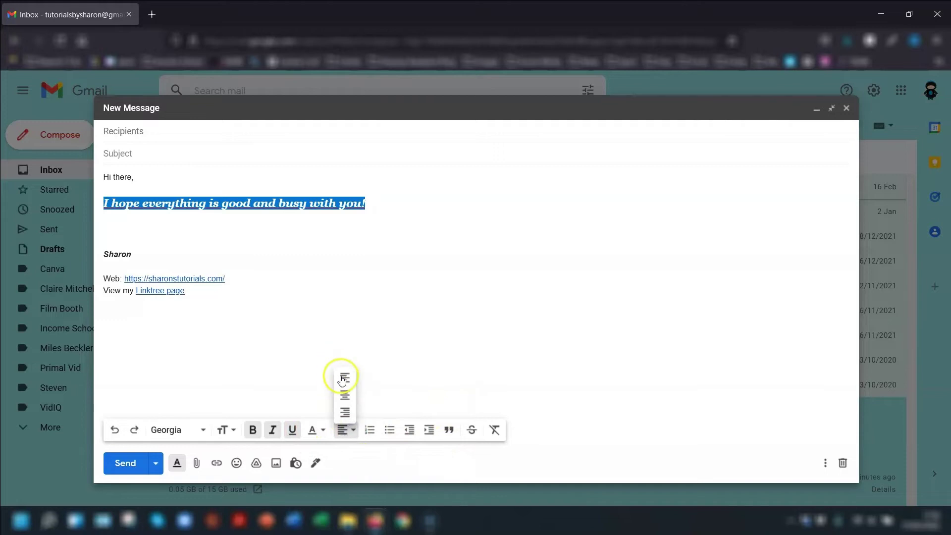
left_click(344, 395)
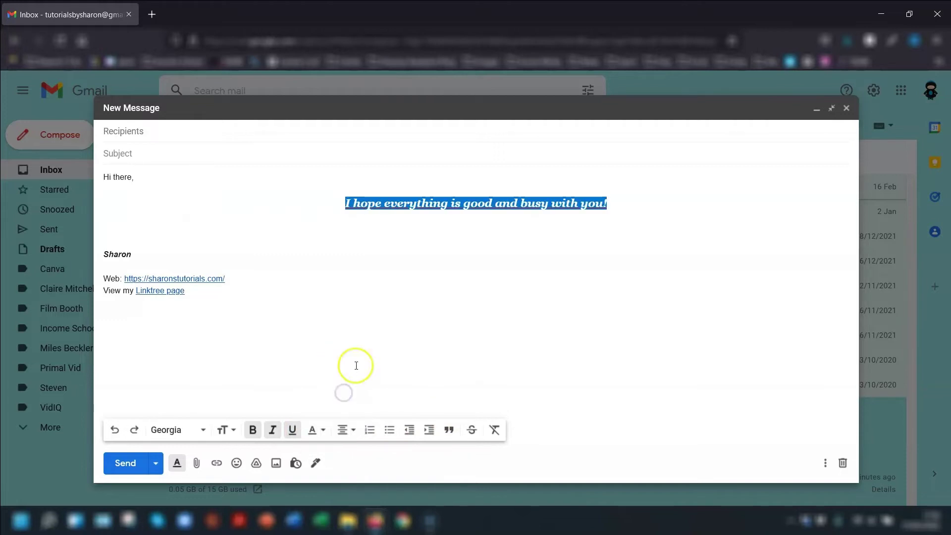
left_click(373, 431)
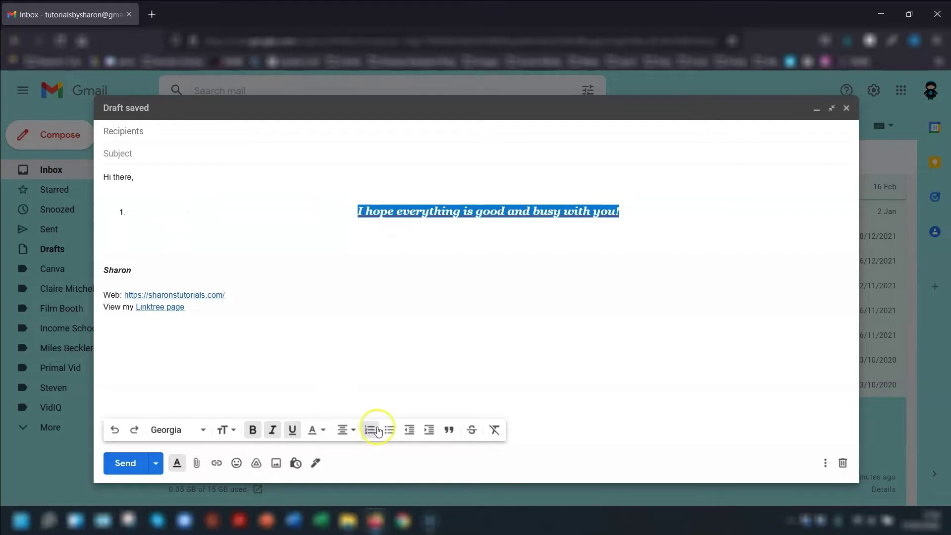
left_click(386, 430)
left_click(346, 428)
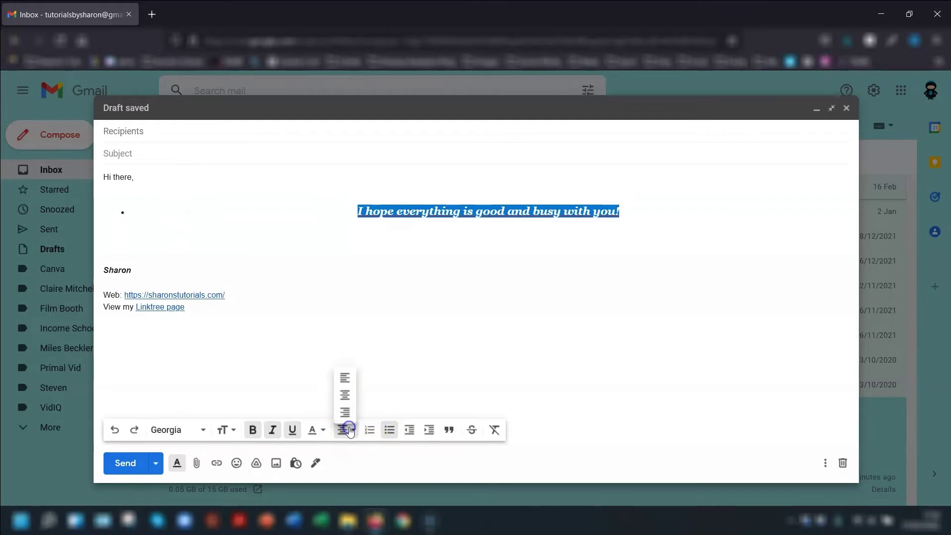
left_click(344, 379)
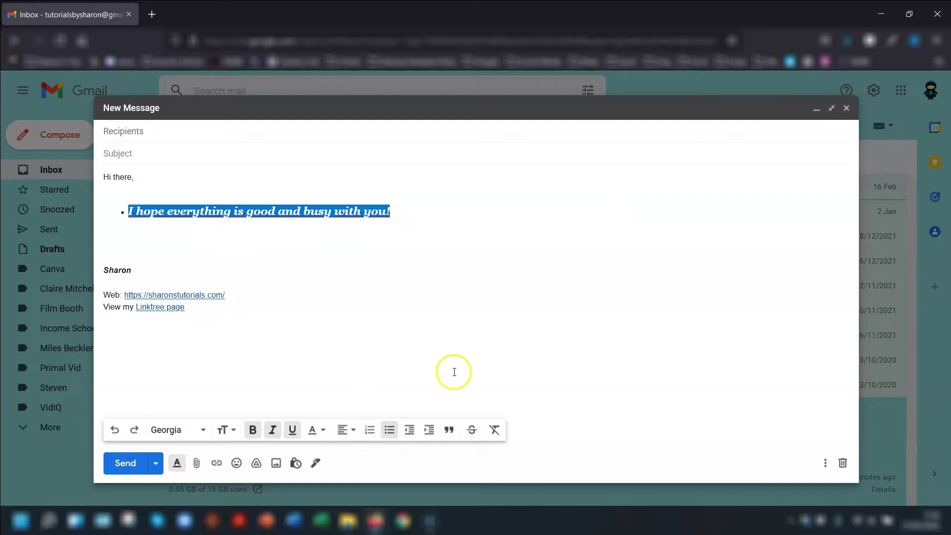
left_click(371, 432)
left_click(449, 431)
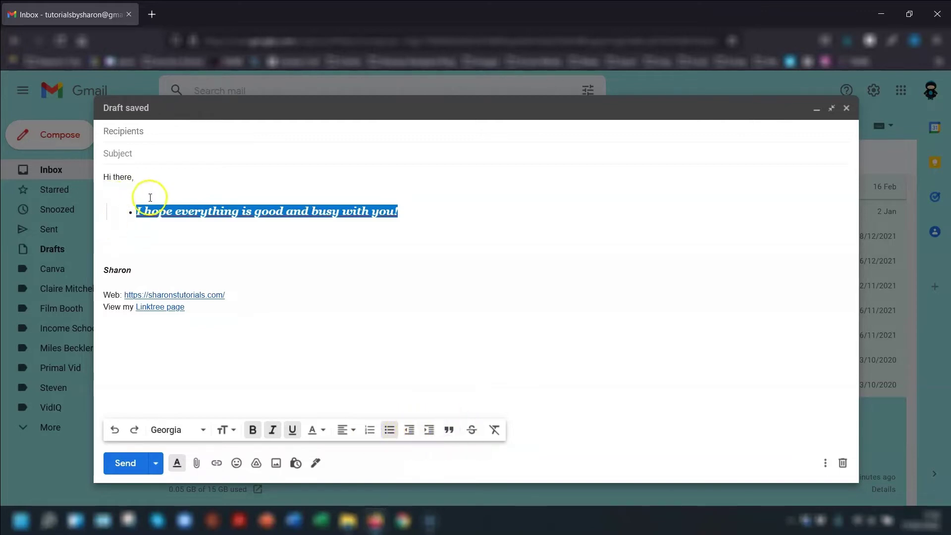
Try strikethrough on the sentence, then reselect it and remove all formatting
left_click(472, 431)
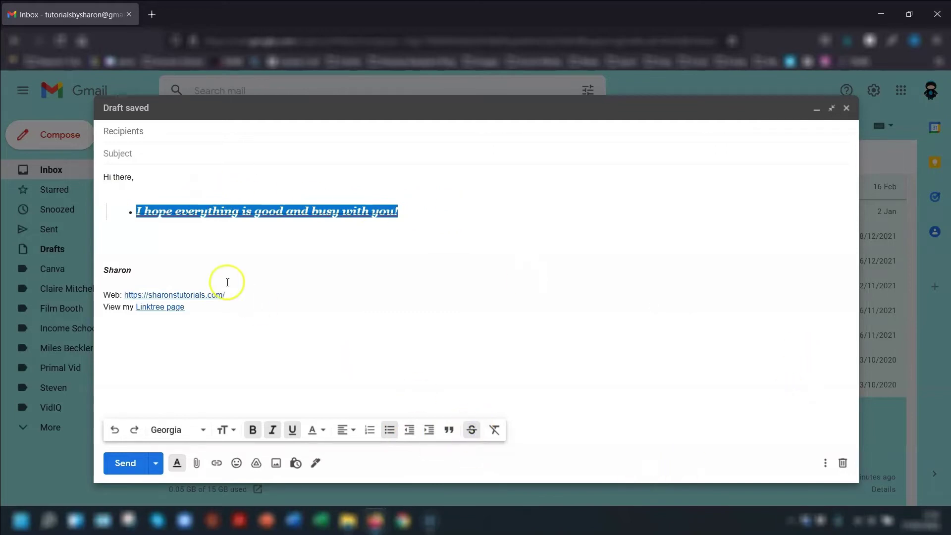
left_click(312, 254)
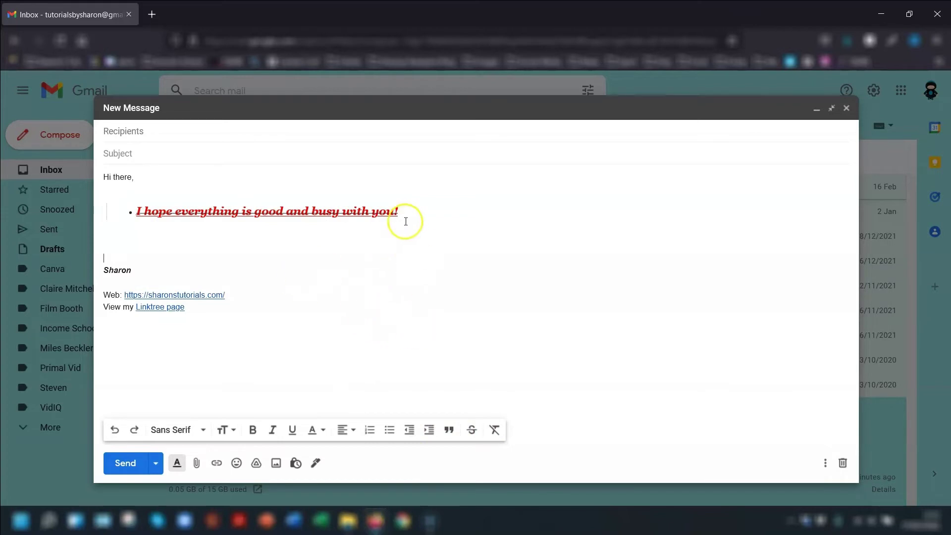
left_click_drag(399, 212, 135, 212)
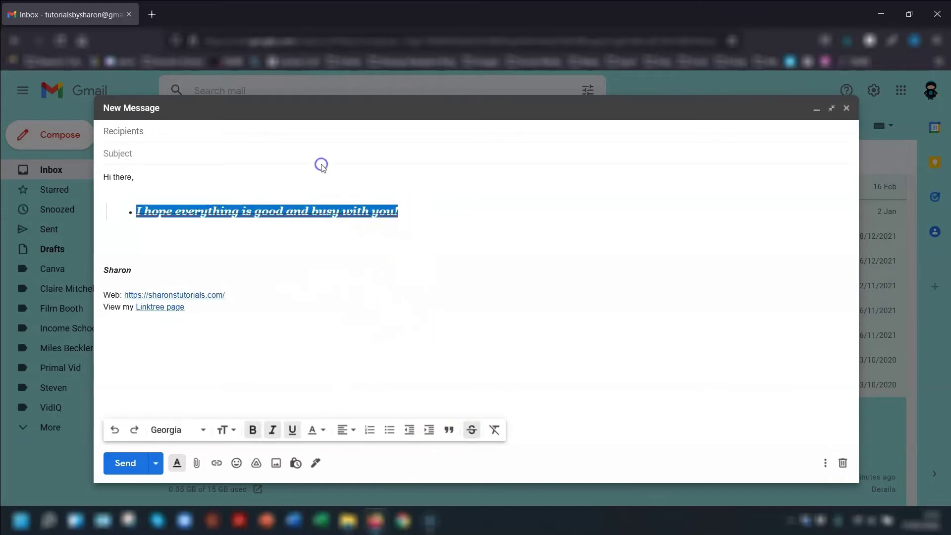
left_click(495, 430)
left_click(304, 233)
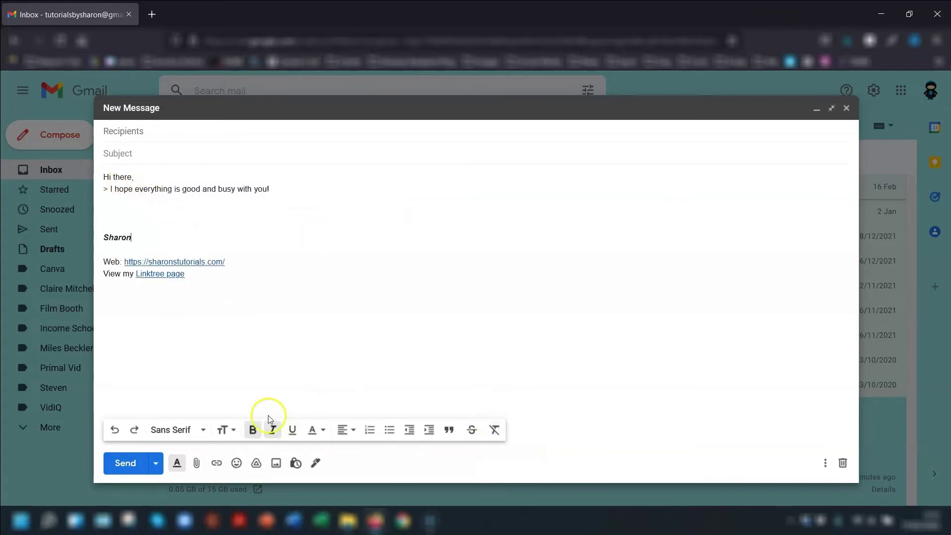
Discard the draft and reply to the first inbox email with formatting tools shown
left_click(176, 464)
key("ctrl+shift+d")
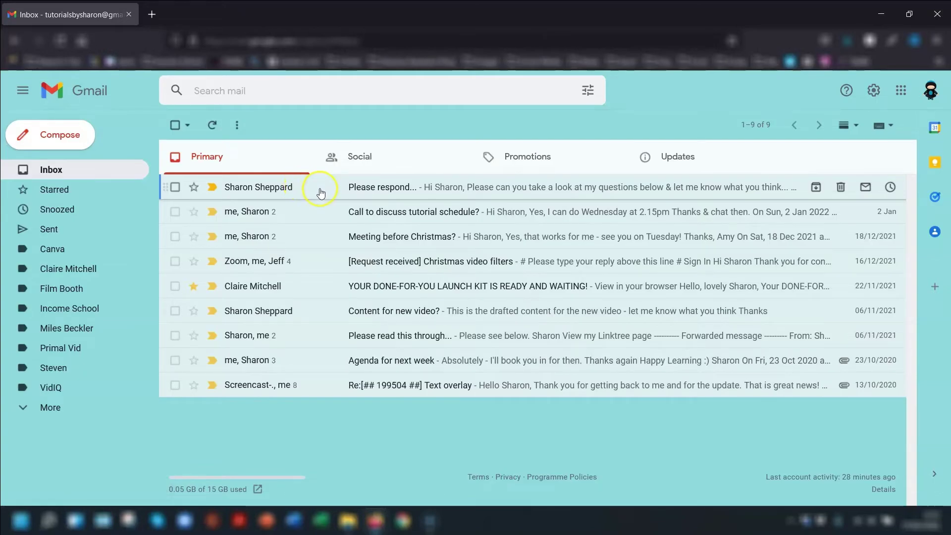
left_click(321, 192)
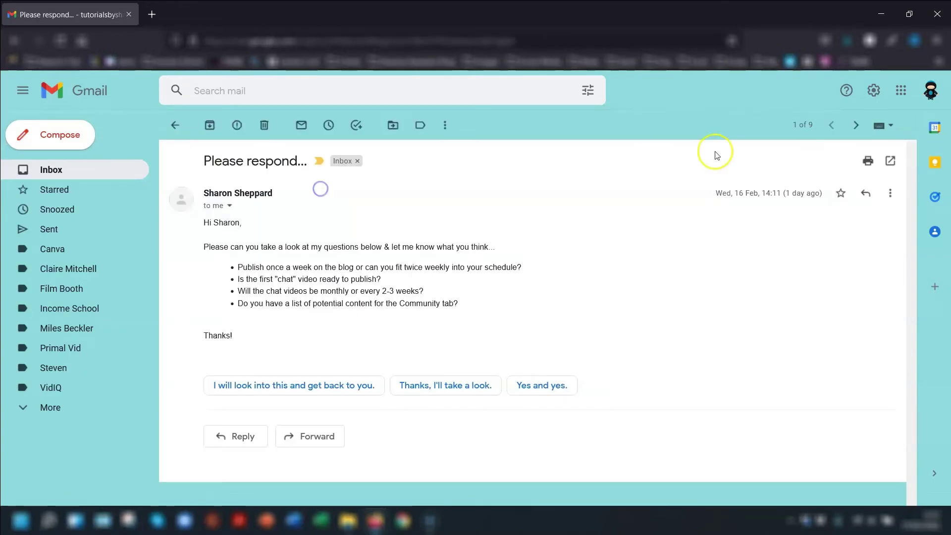
left_click(865, 191)
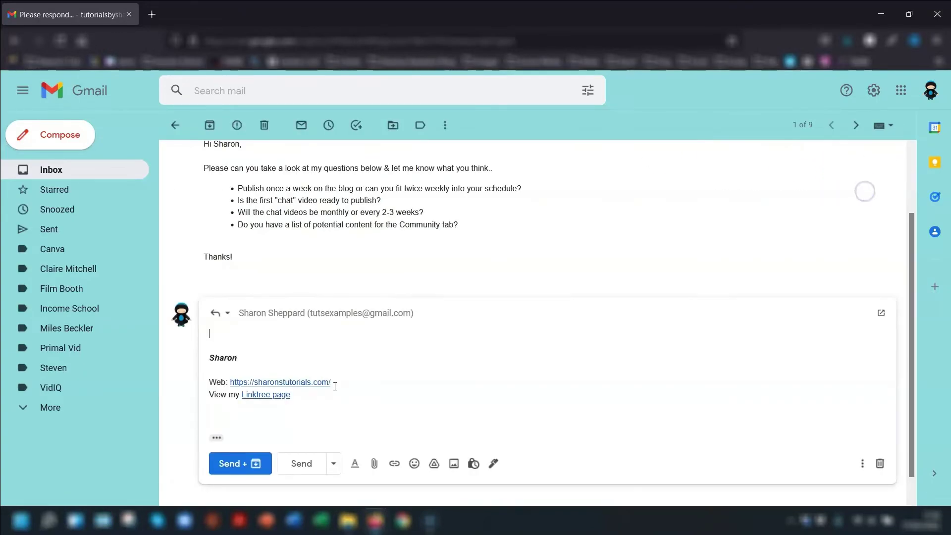
left_click(354, 465)
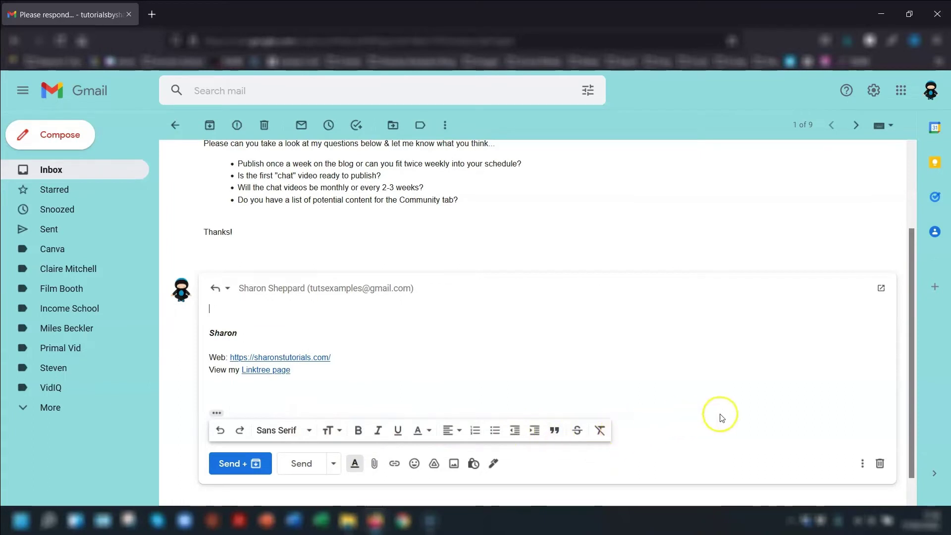
left_click(354, 463)
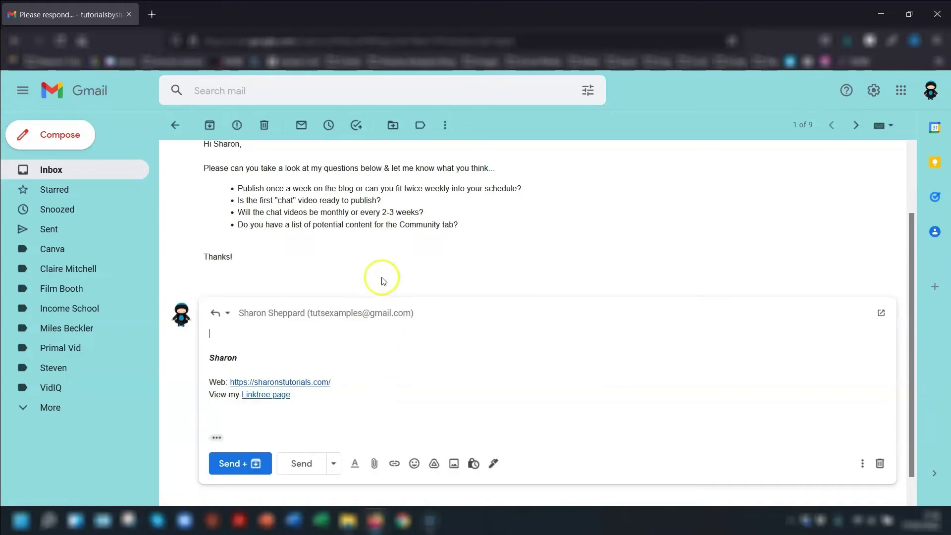
scroll(327, 216, "up", 2)
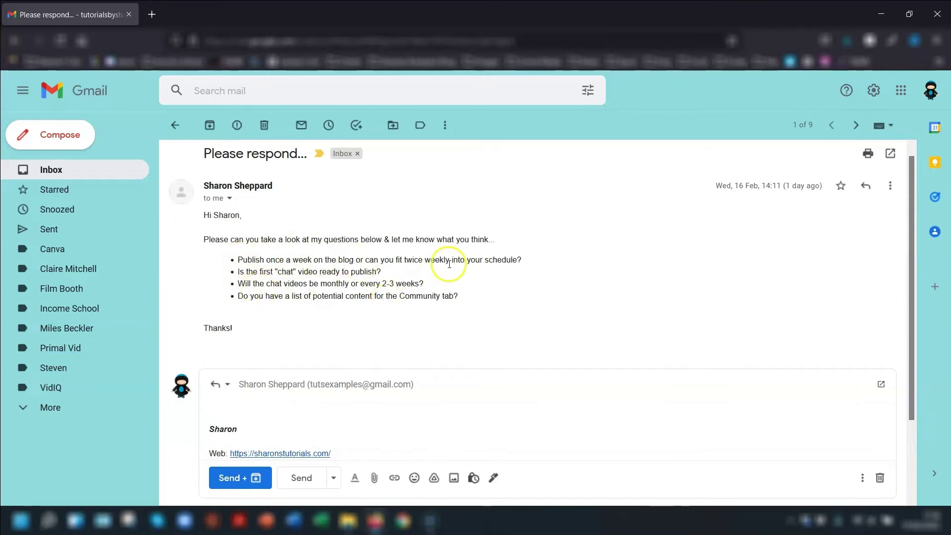
scroll(450, 264, "down", 2)
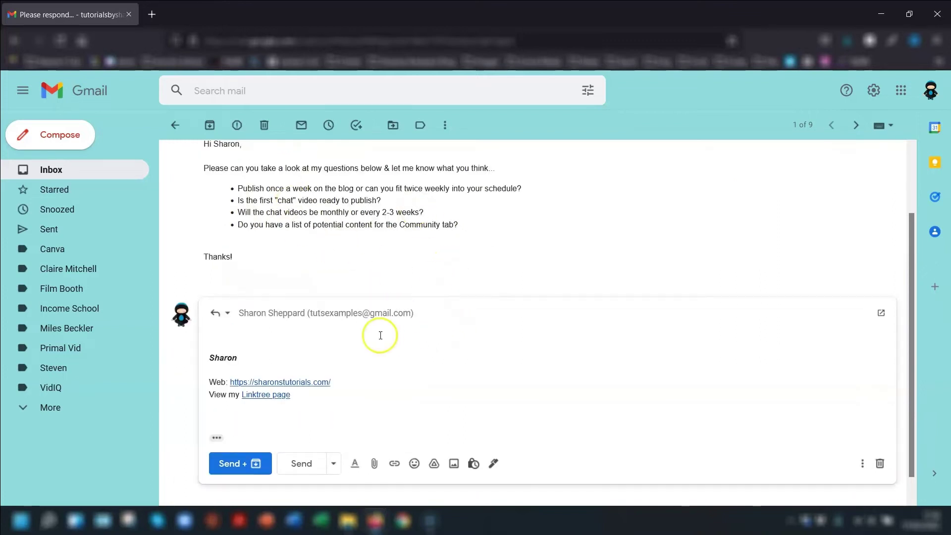
left_click(515, 248)
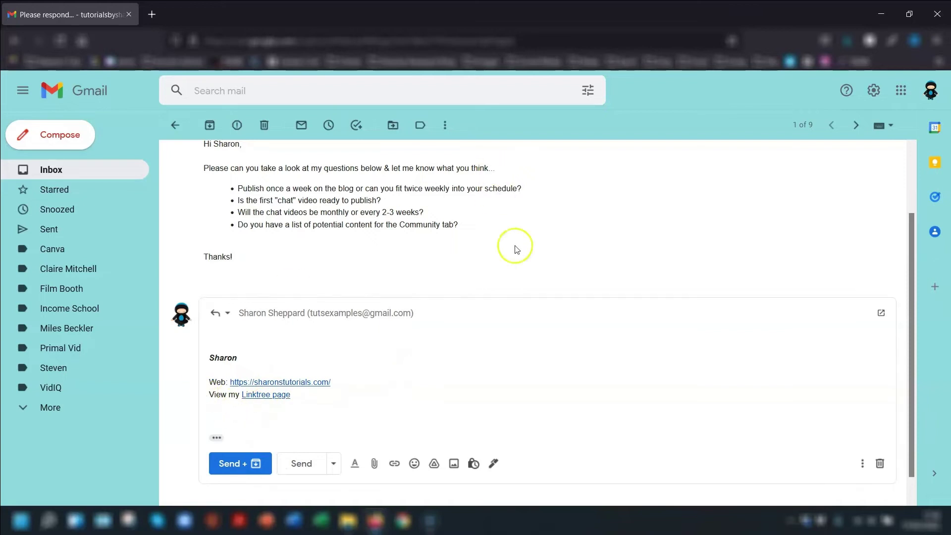
left_click(495, 356)
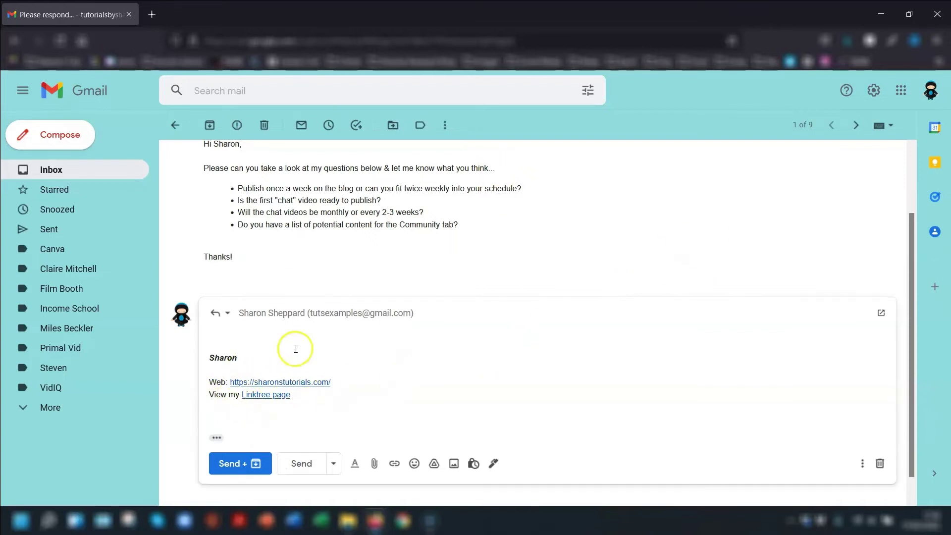
Show the quoted original questions in the reply and make the first answer red
left_click(212, 436)
scroll(397, 377, "down", 3)
scroll(408, 372, "down", 1)
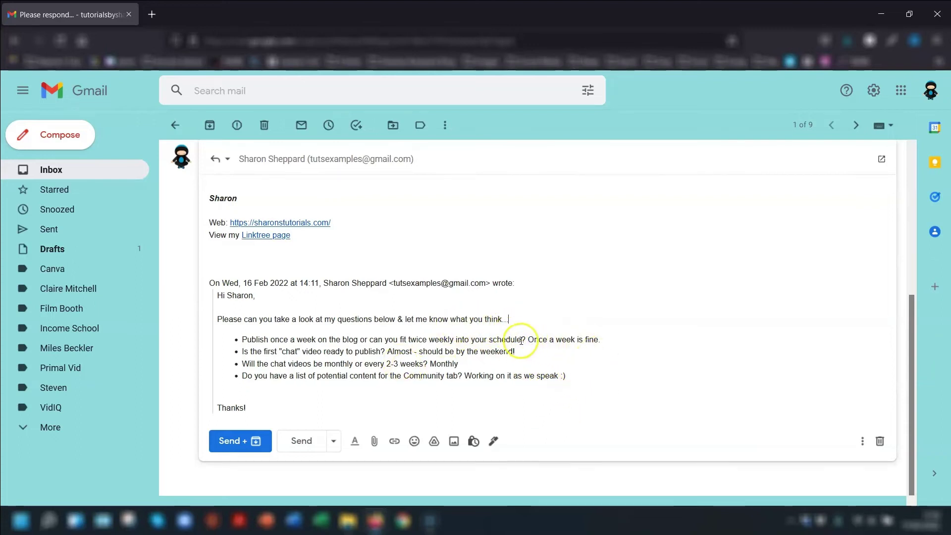
left_click_drag(527, 340, 586, 340)
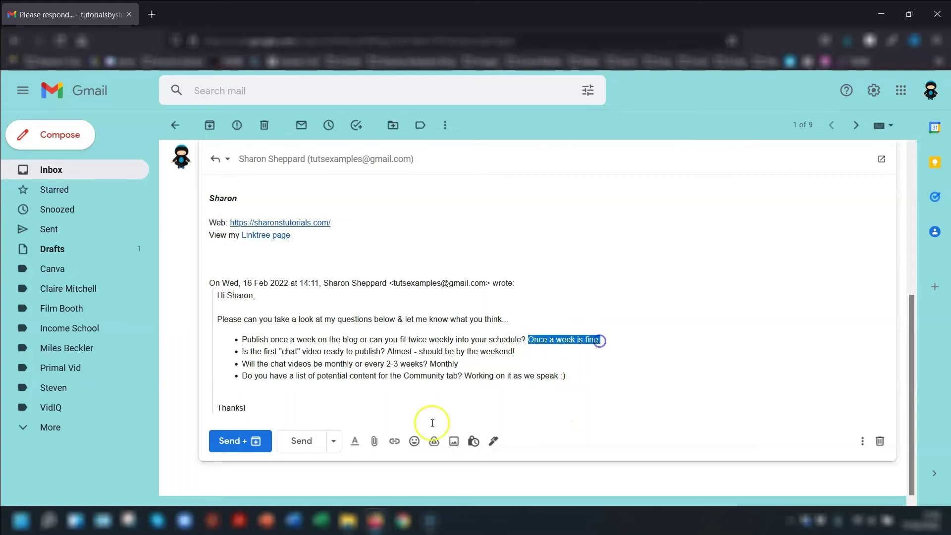
left_click(355, 441)
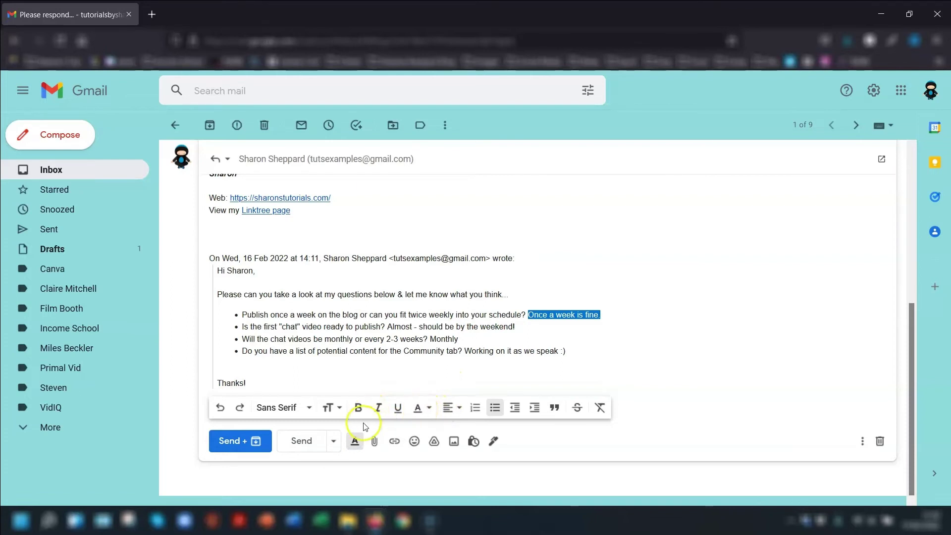
left_click(419, 408)
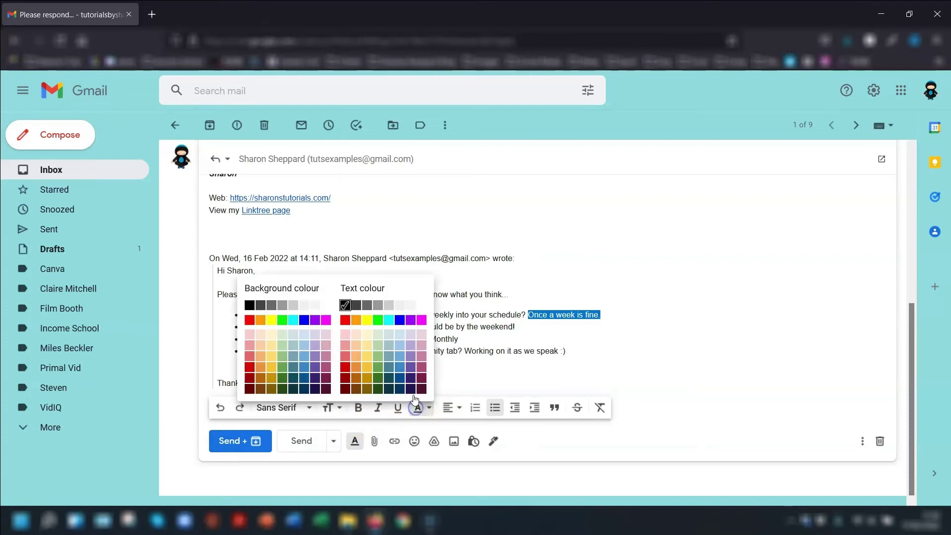
left_click(345, 320)
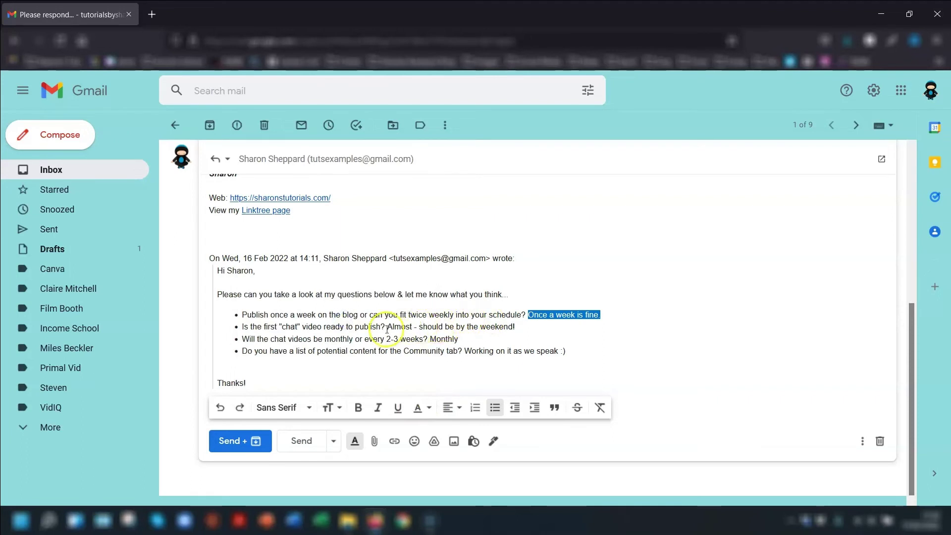
Make the chat video answer, 'Monthly' and the last answer red too
left_click_drag(387, 327, 516, 328)
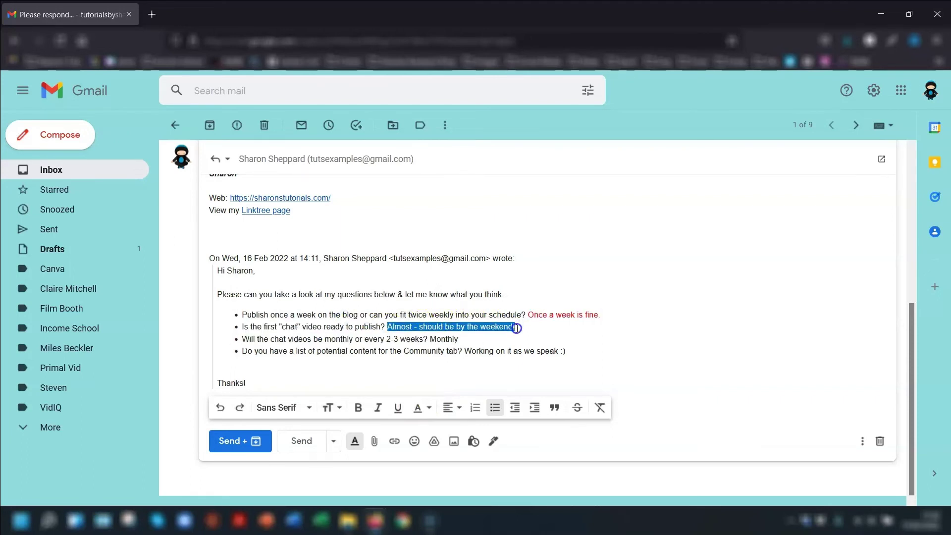
left_click(420, 407)
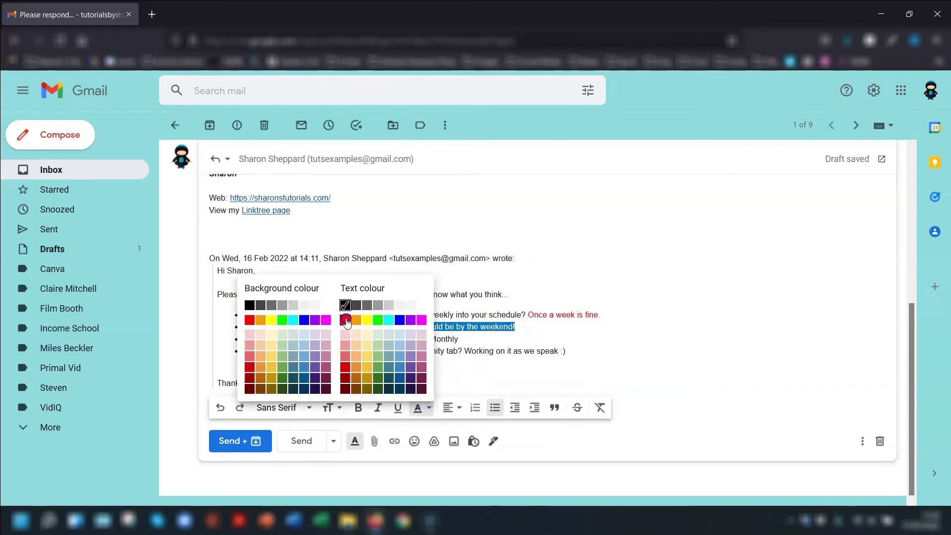
left_click(346, 315)
double_click(444, 339)
left_click(420, 408)
left_click(346, 318)
left_click_drag(464, 351, 565, 351)
left_click(420, 408)
left_click(346, 318)
left_click(542, 376)
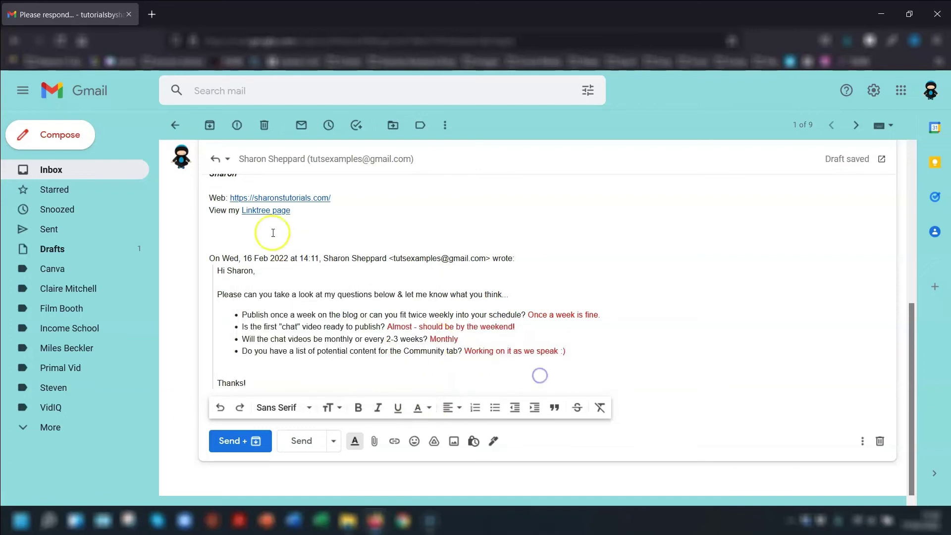
scroll(336, 268, "up", 1)
Add the intro 'Thanks, see my replies below in red...' and send the reply
left_click(232, 221)
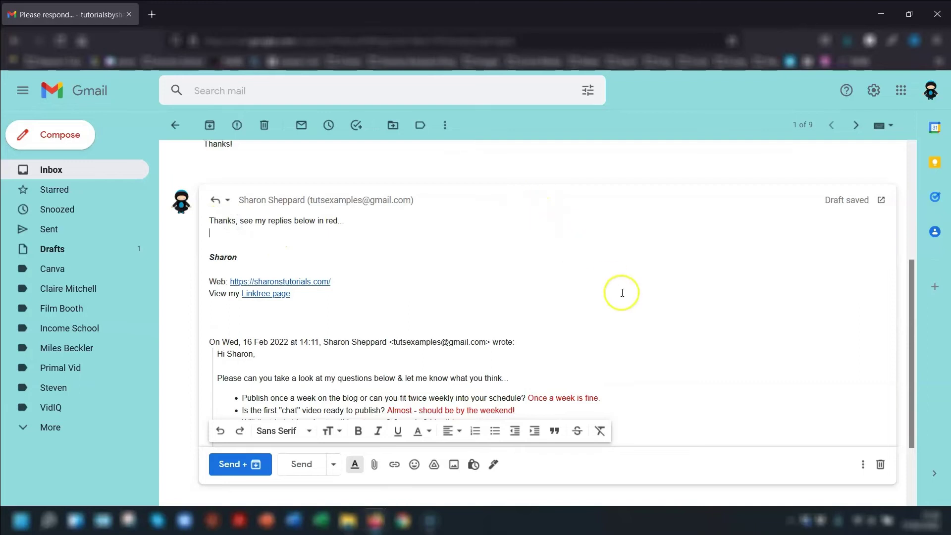
key("ctrl+Return")
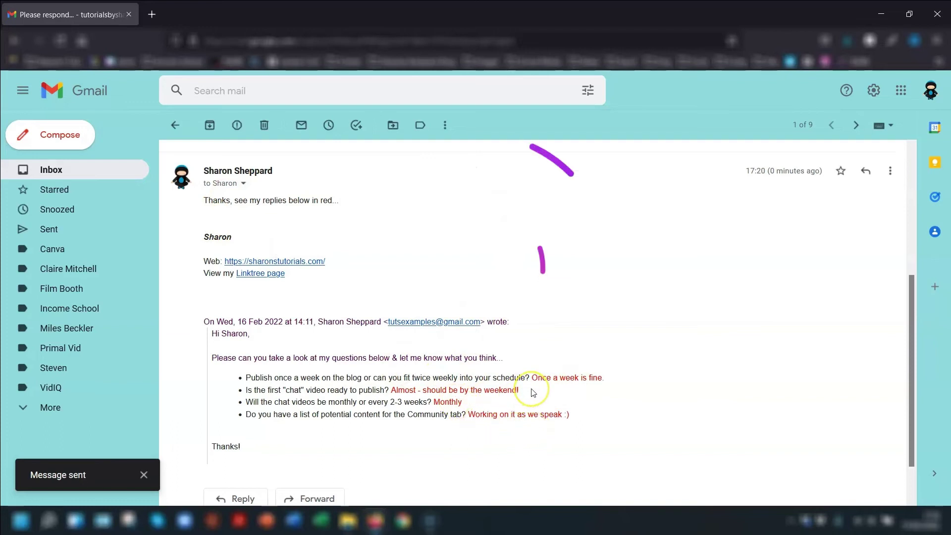
scroll(483, 425, "up", 5)
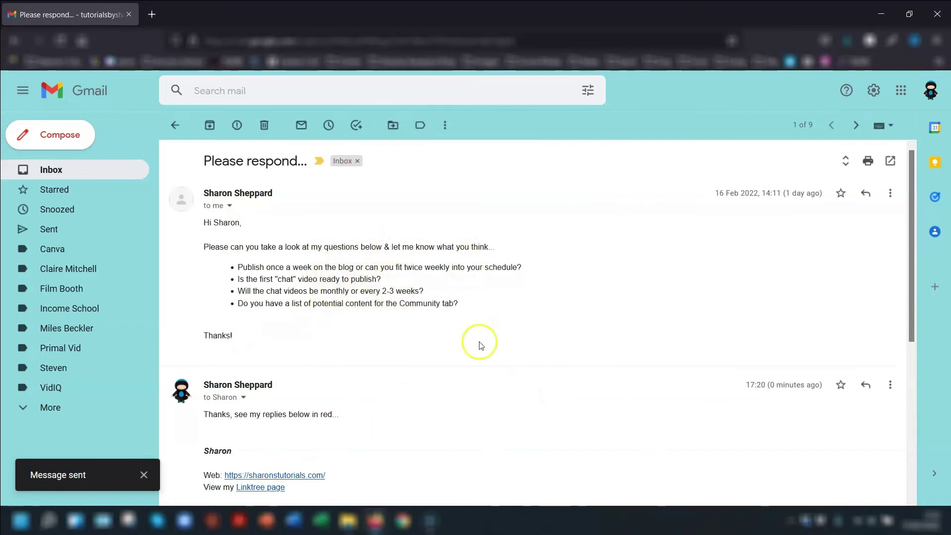
Back in the inbox, select 'Hi there,' in a new message and show the extra formatting options
key("u")
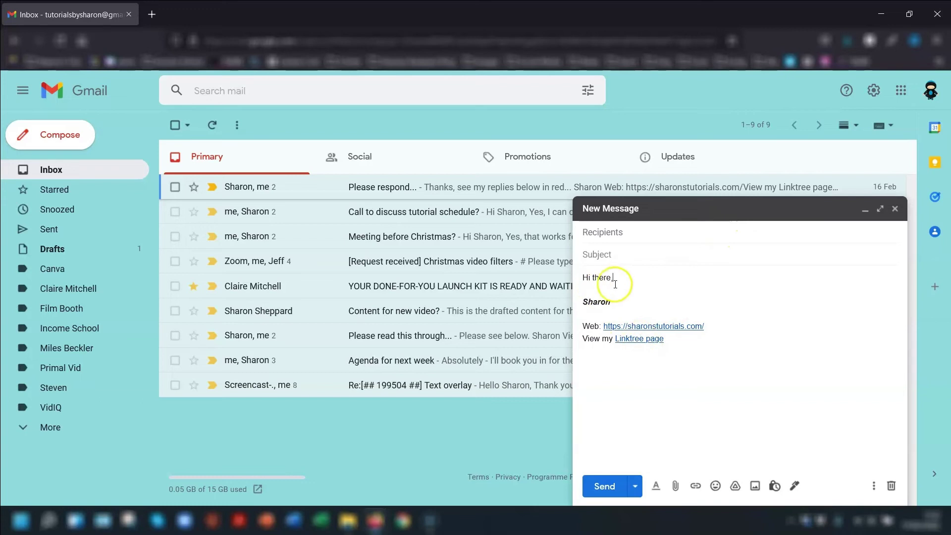
left_click_drag(620, 274, 590, 282)
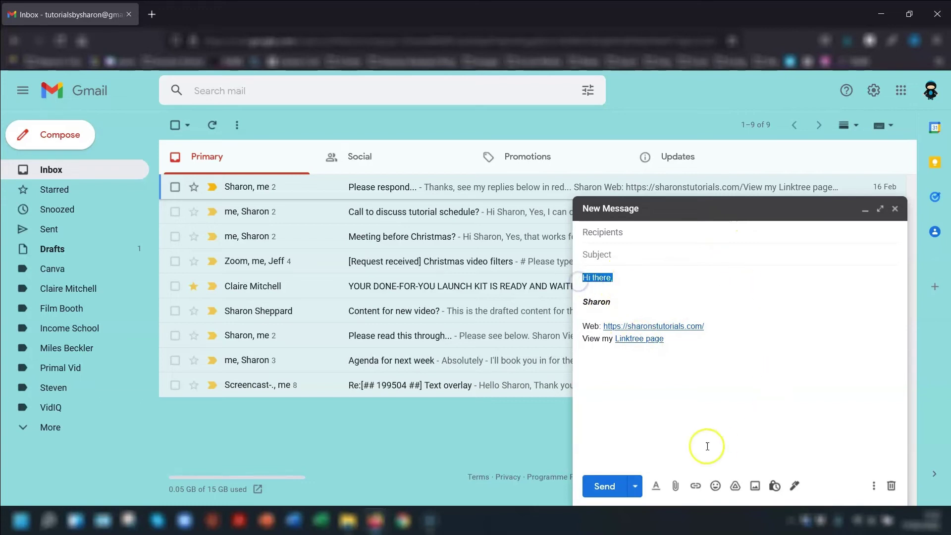
left_click(657, 491)
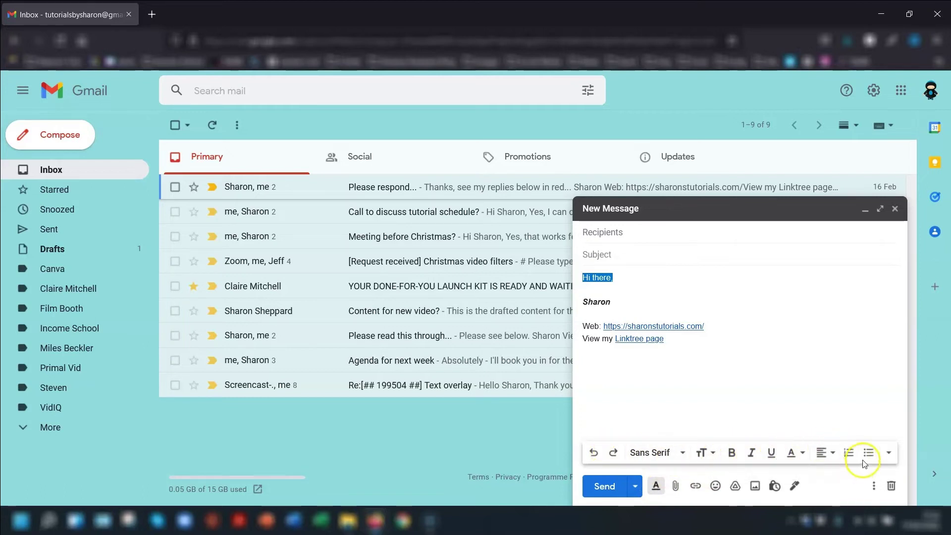
left_click(889, 456)
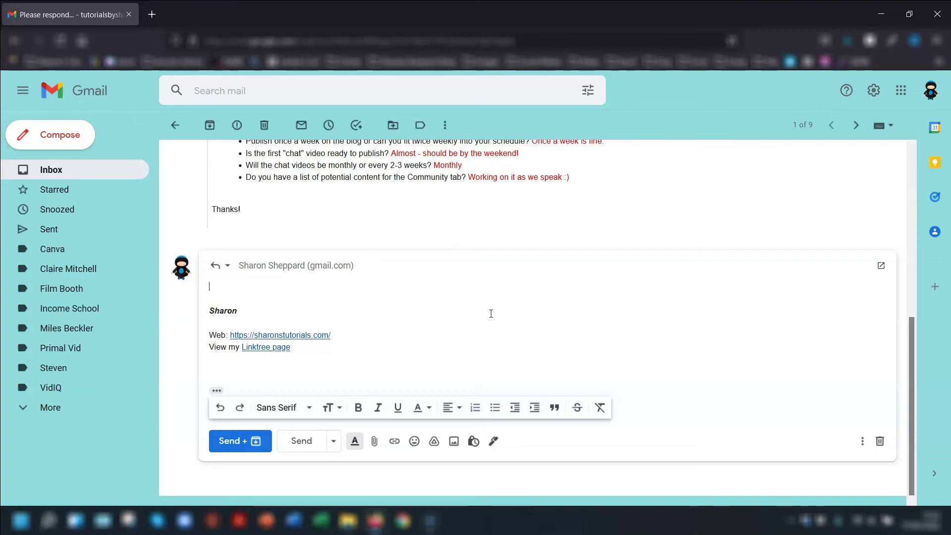
Reopen the 'Please respond...' conversation with an empty reply holding only the signature
left_click(312, 448)
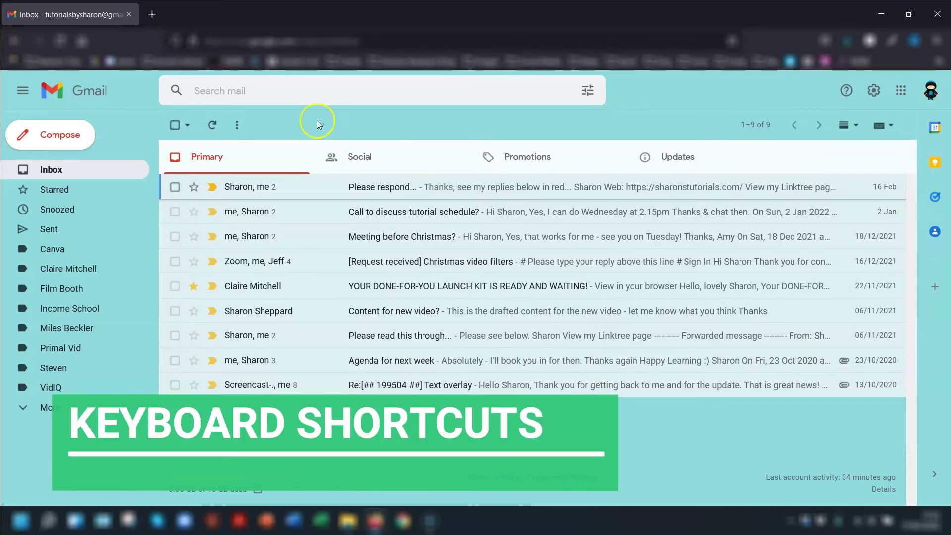
Paste the two text-size shortcut lines into a new message, then enlarge and shrink the first line
key("c")
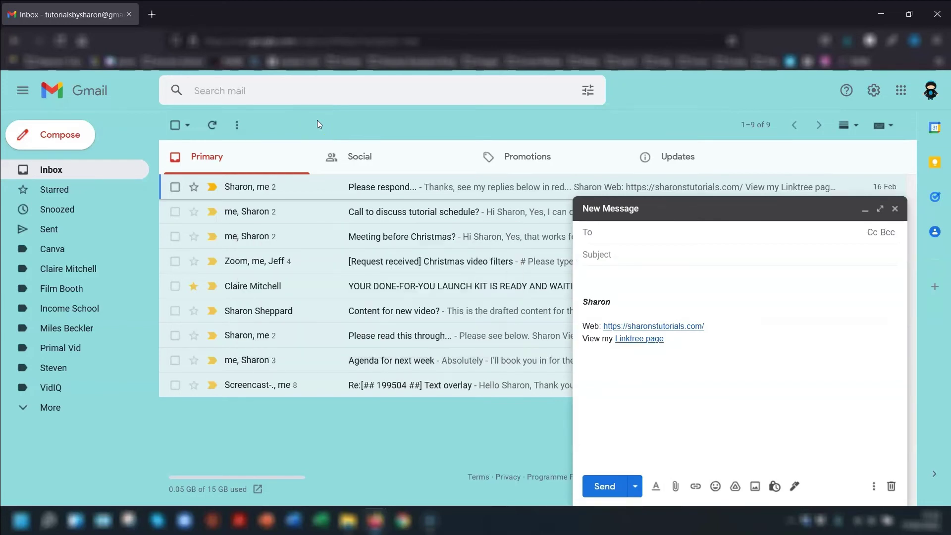
left_click(660, 300)
type("Ctrl+Shift++ to make text bigger Ctrl+Shift+- to make text smaller")
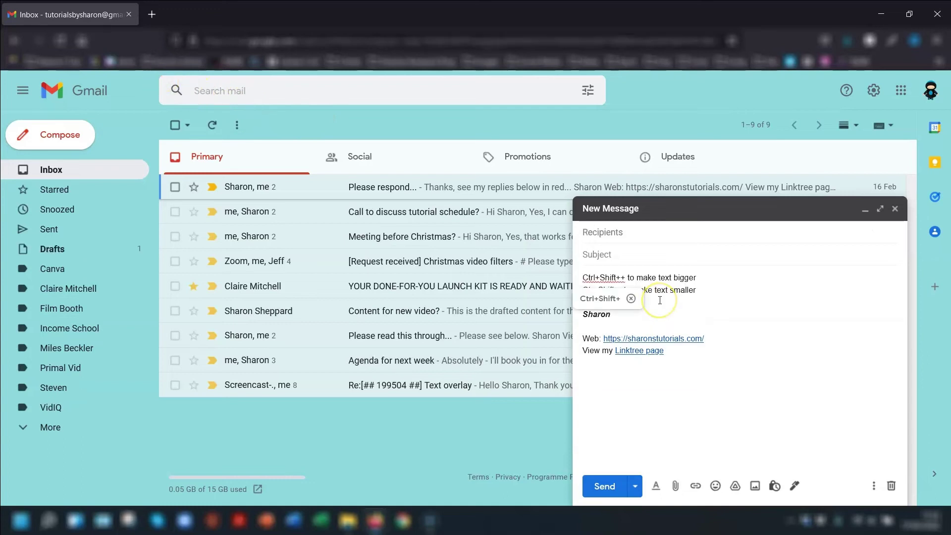
key("shift+Up")
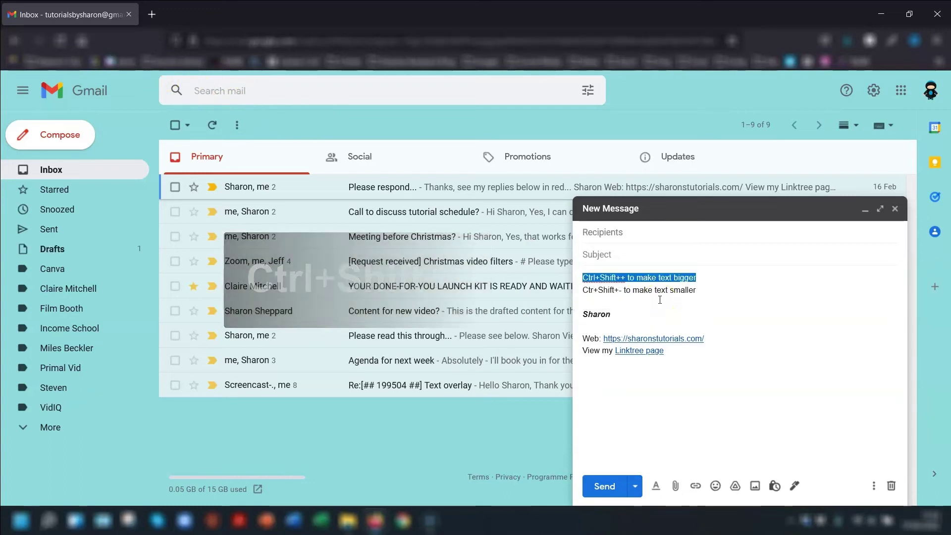
key("ctrl+shift+plus")
key("ctrl+shift+plus")
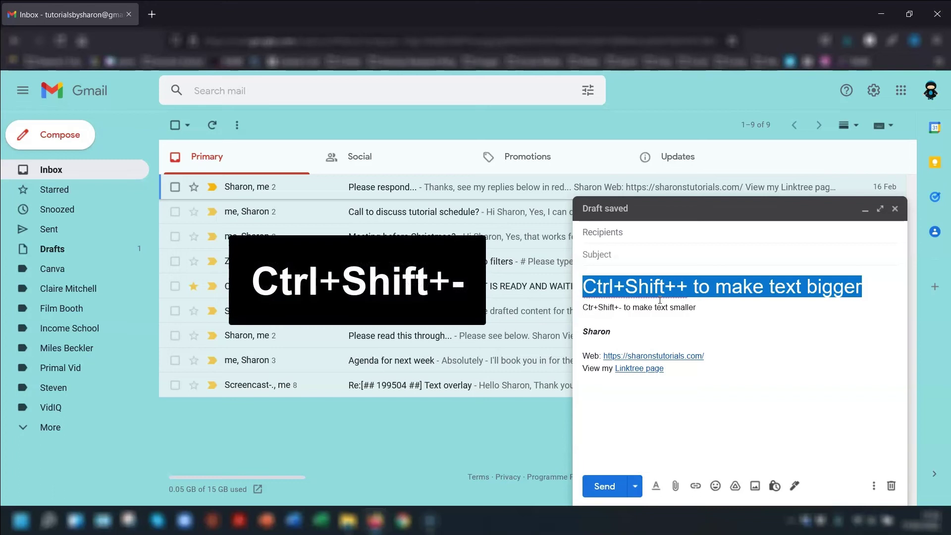
key("ctrl+shift+minus")
key("ctrl+shift+minus")
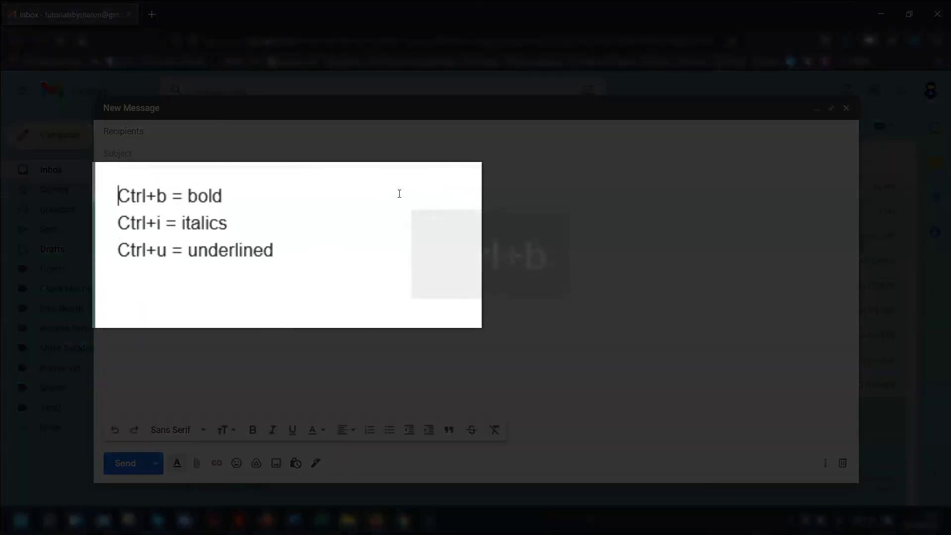
Make the 'Ctrl+b = bold' line bold, 'Ctrl+i = italics' italic and 'Ctrl+u = underlined' underlined
key("shift+End")
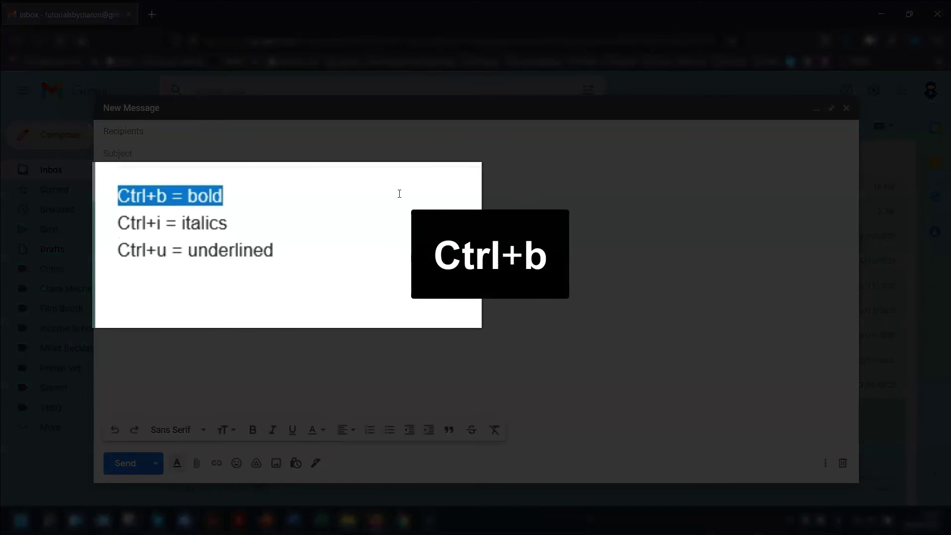
key("ctrl+b")
key("Right")
key("Right")
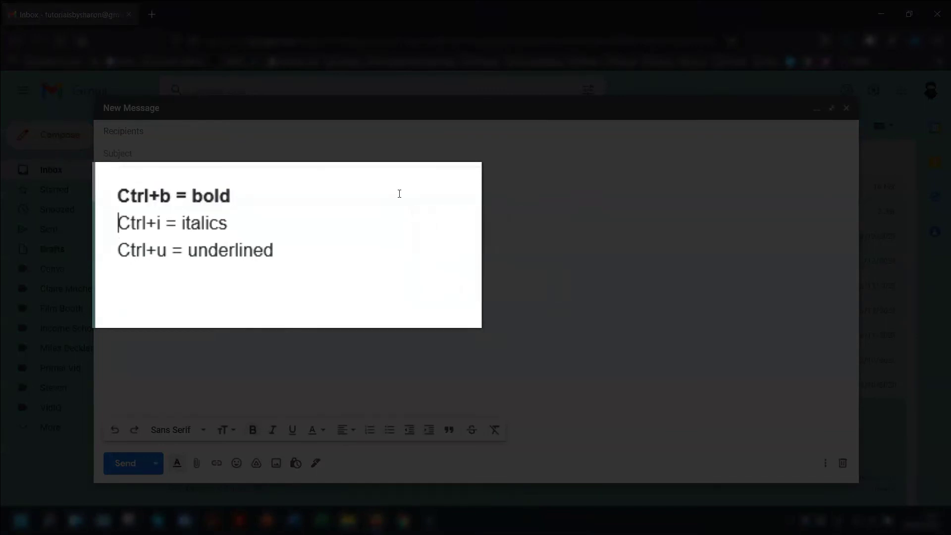
key("shift+End")
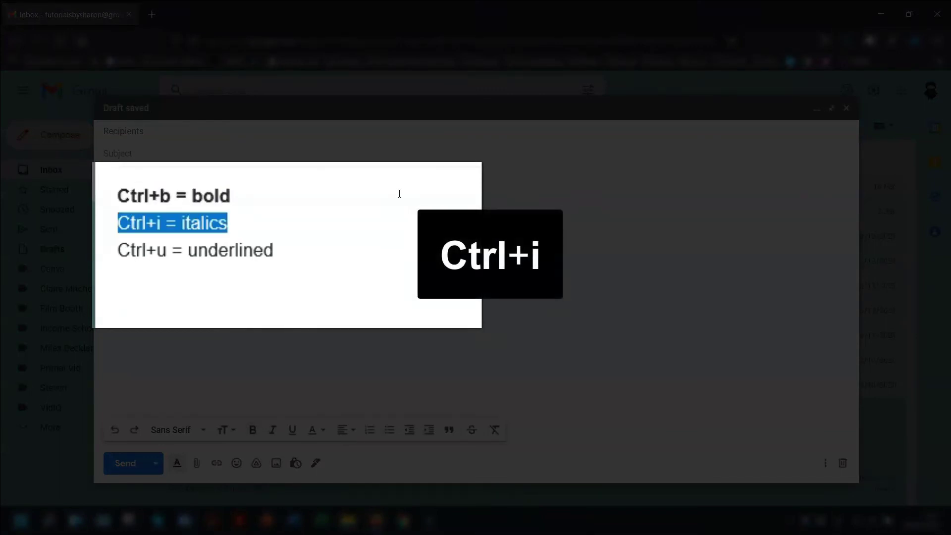
key("ctrl+i")
key("Right")
key("Right")
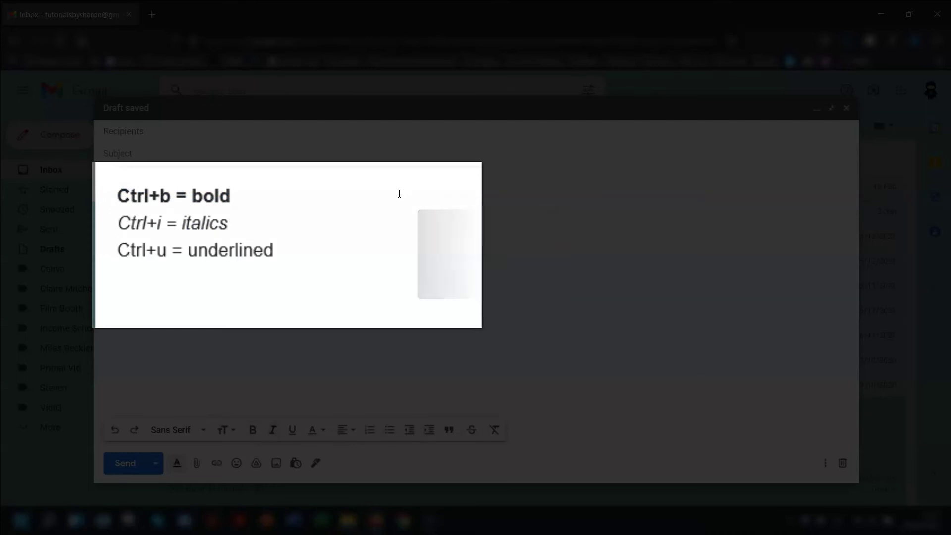
key("shift+End")
key("ctrl+u")
key("Right")
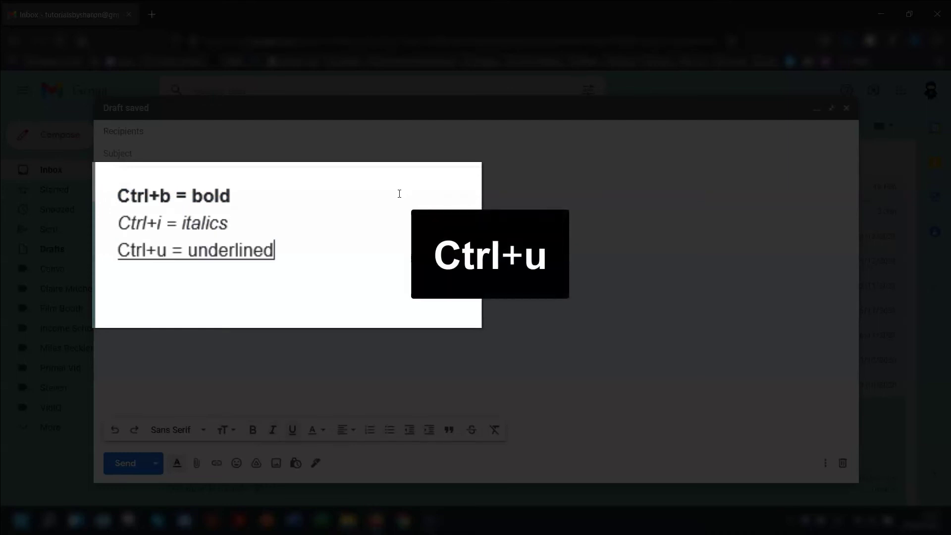
key("Return")
key("Return")
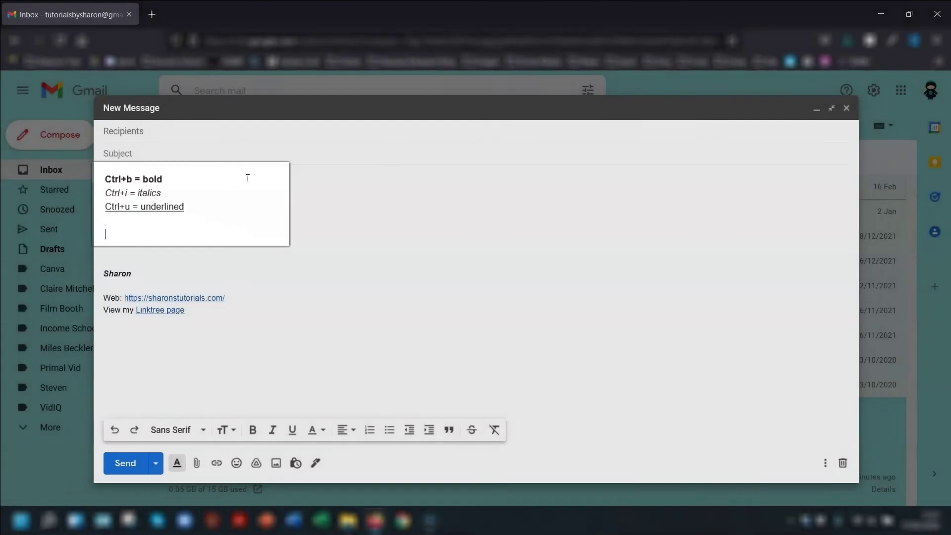
Paste the three alignment shortcut lines below and left-align the first one with Ctrl+Shift+L
key("Return")
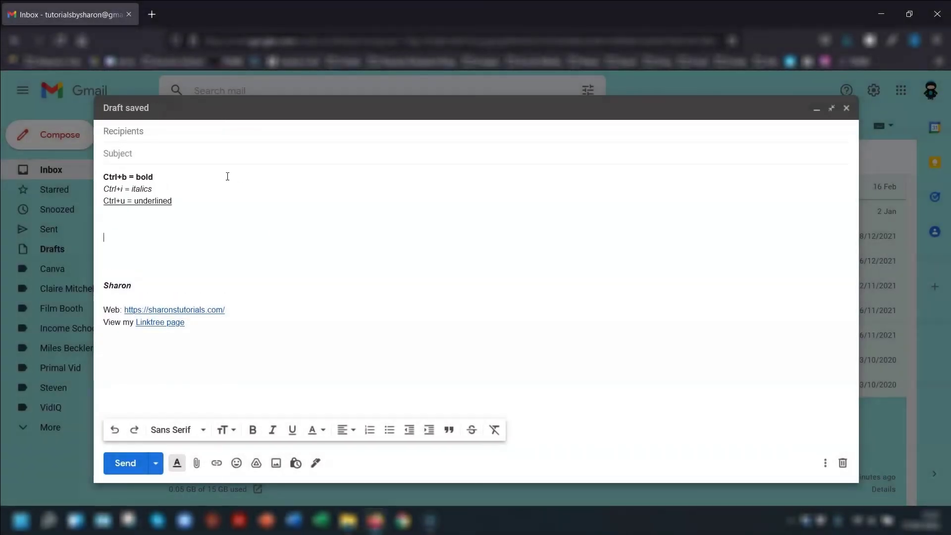
type("Ctrl+Shift+l = left aligned Ctrl+Shift+e = centre aligned Ctrl+Shift+r = right aligned")
key("Up")
key("Up")
key("Home")
key("shift+End")
key("ctrl+shift+l")
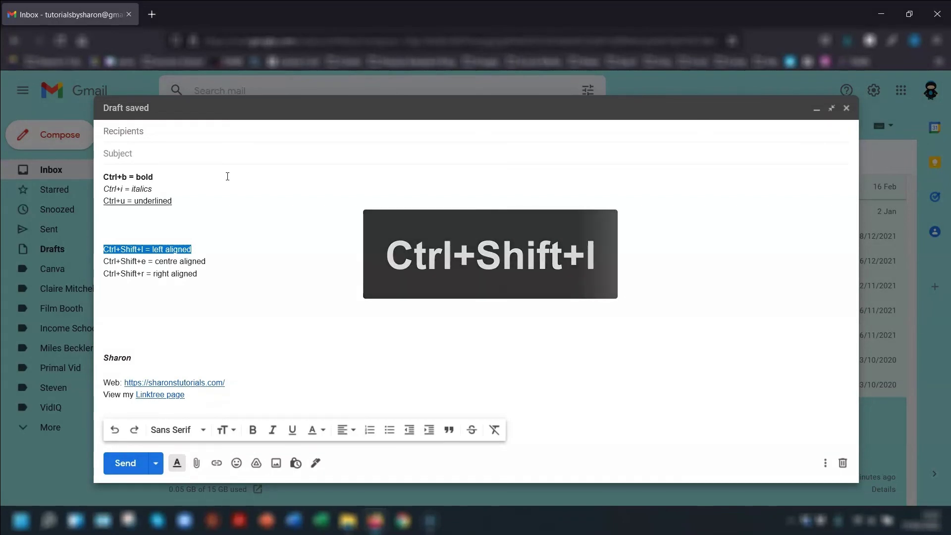
Centre the centre aligned line and right-align the right aligned line
key("Down")
key("Home")
key("shift+End")
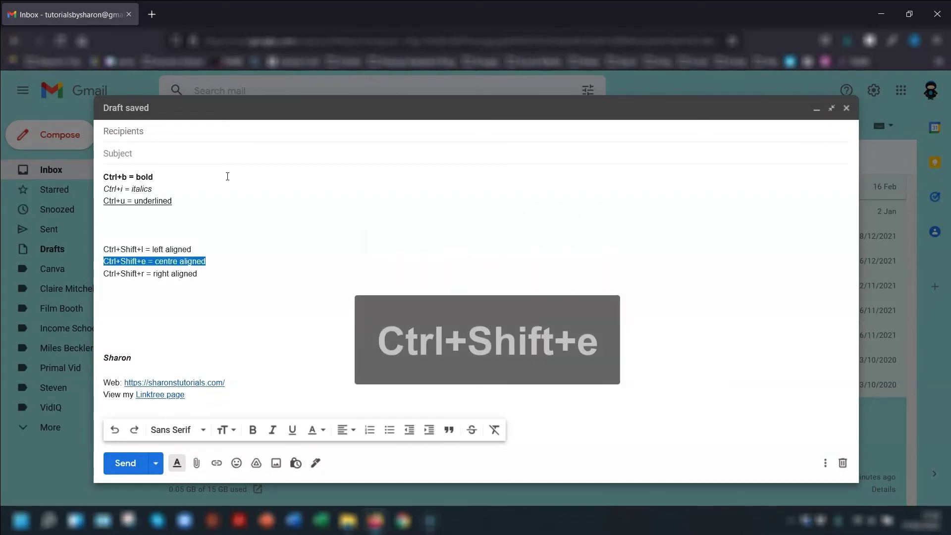
key("ctrl+shift+e")
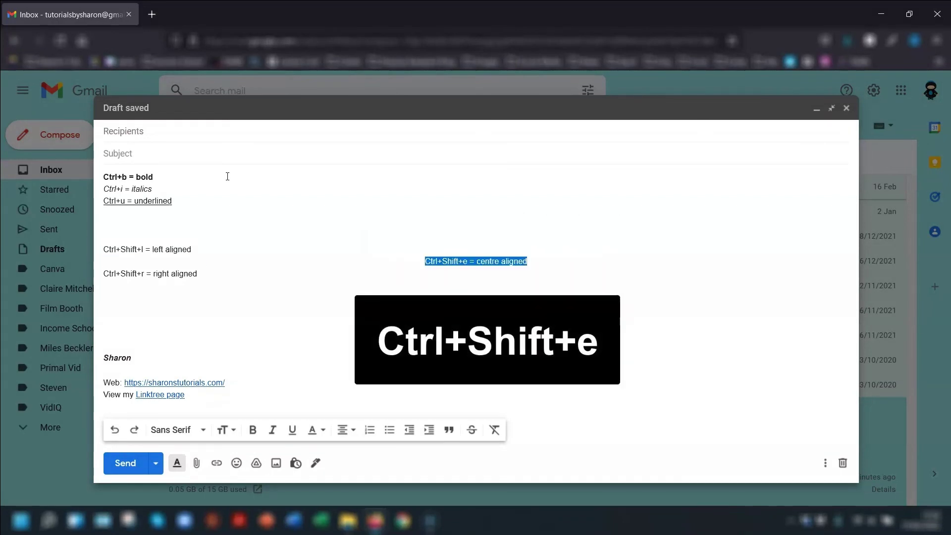
key("Down")
key("Home")
key("shift+End")
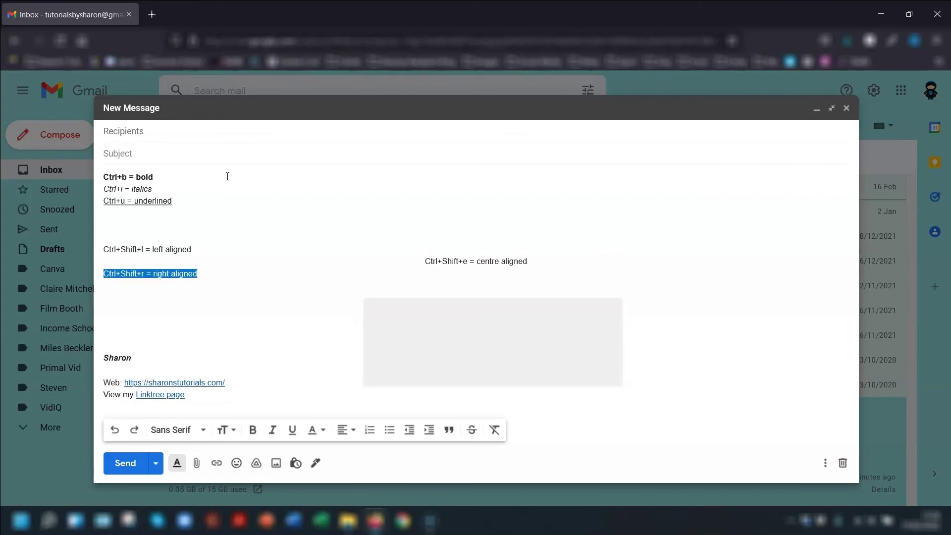
key("ctrl+shift+r")
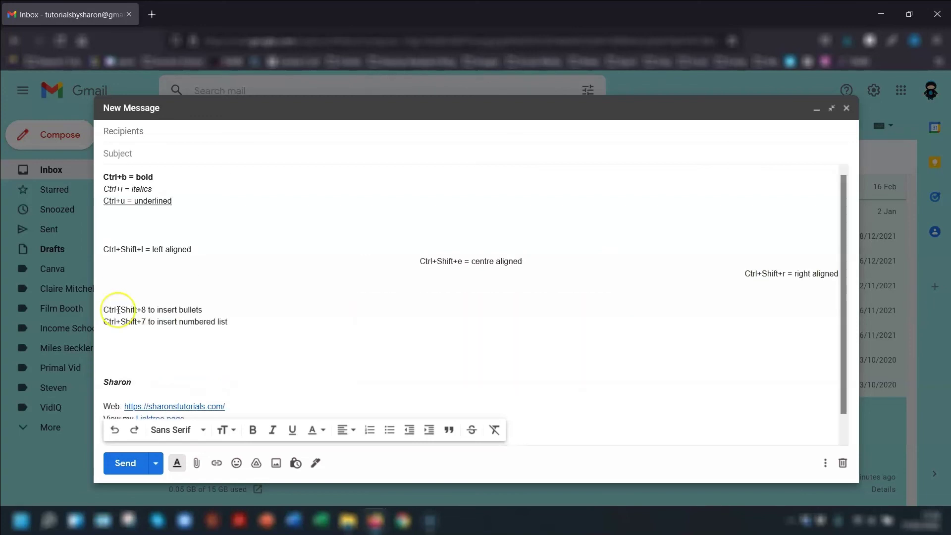
Turn 'Ctrl+Shift+8 to insert bullets' into a bullet point with an empty bullet below
left_click(105, 310)
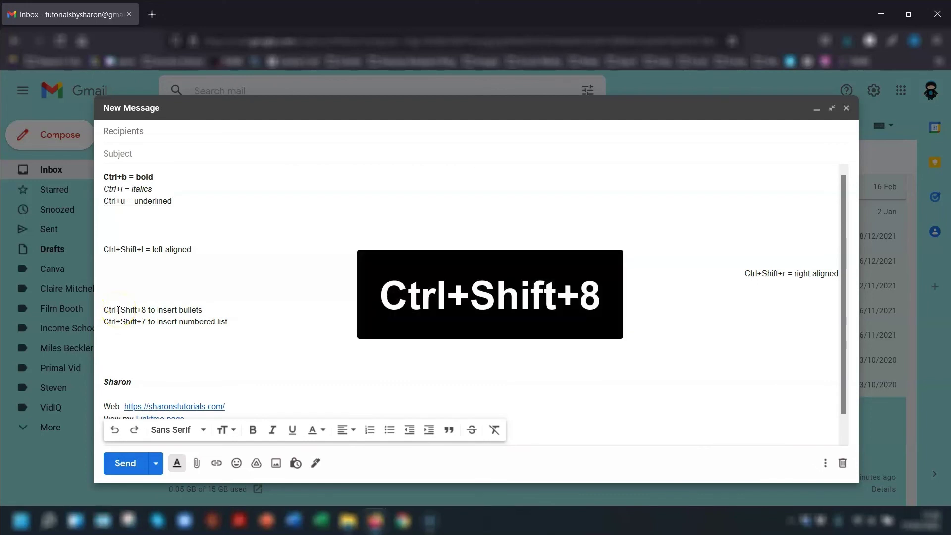
key("ctrl+shift+8")
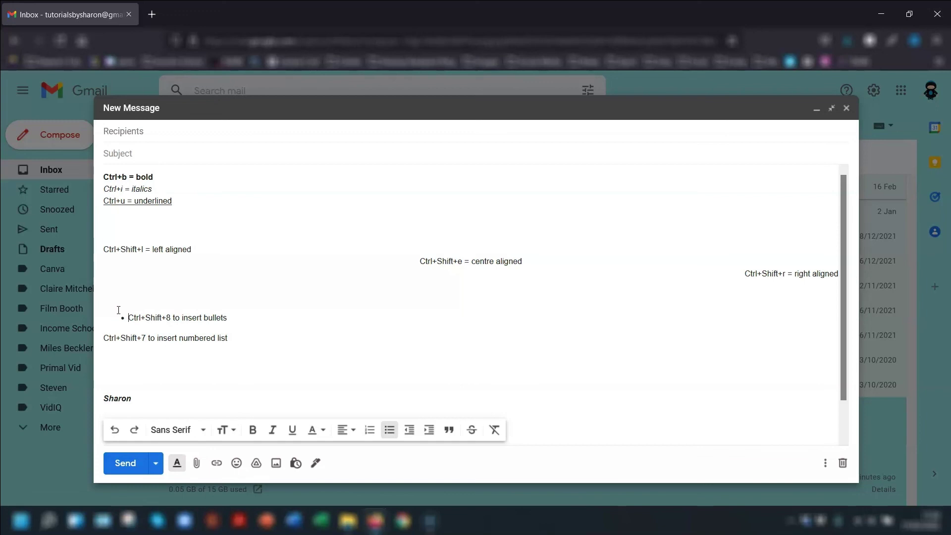
key("End")
key("Return")
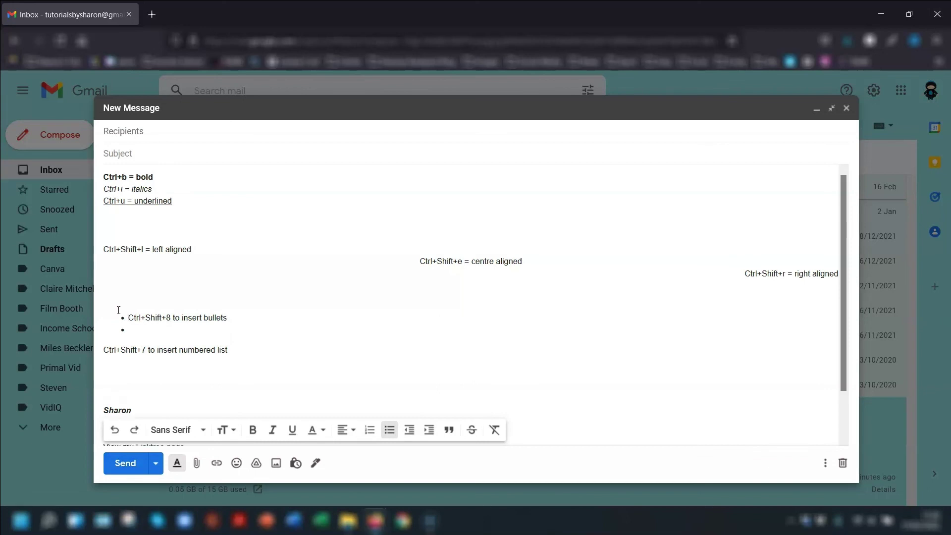
Make 'Ctrl+Shift+7 to insert numbered list' numbered item 1, adding an empty item 2
scroll(206, 291, "down", 1)
left_click(206, 290)
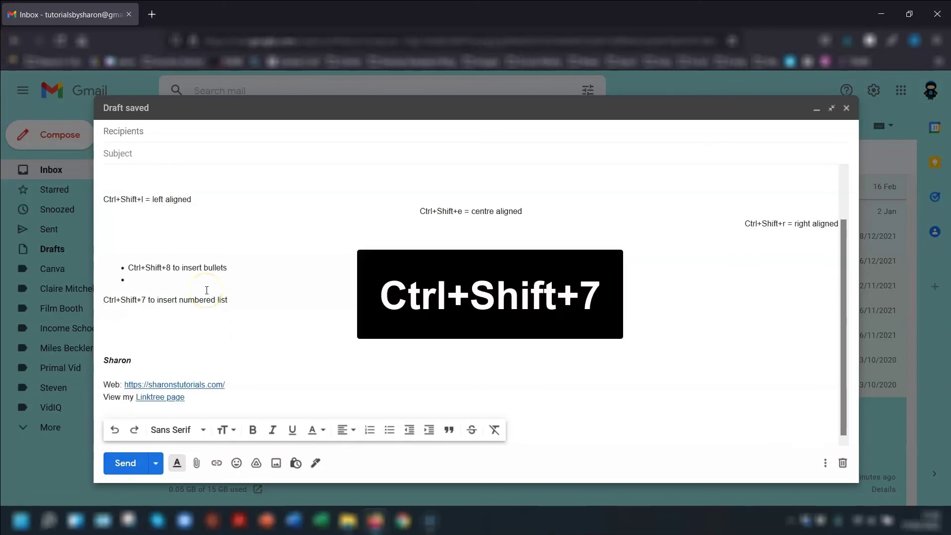
key("ctrl+shift+7")
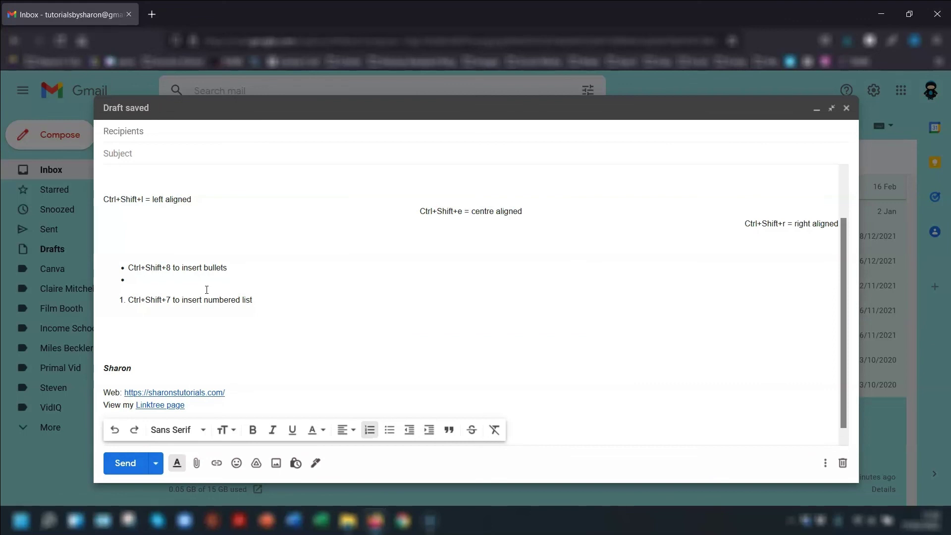
left_click(213, 290)
key("Return")
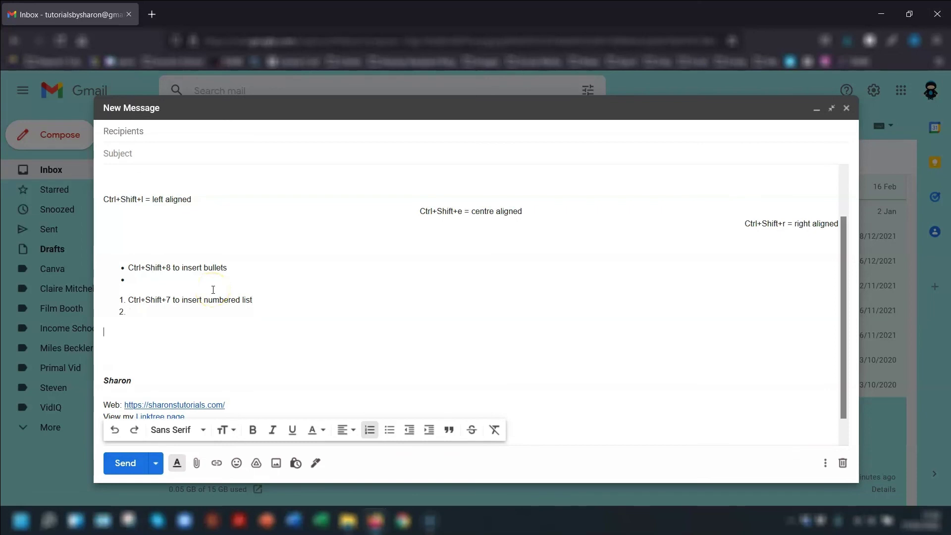
Select all the shortcut lines and strip their formatting with Ctrl+\
key("shift+Up")
key("shift+Up")
key("shift+Up")
key("shift+Up")
key("shift+Up")
key("shift+Up")
key("shift+Up")
key("shift+Up")
key("shift+Up")
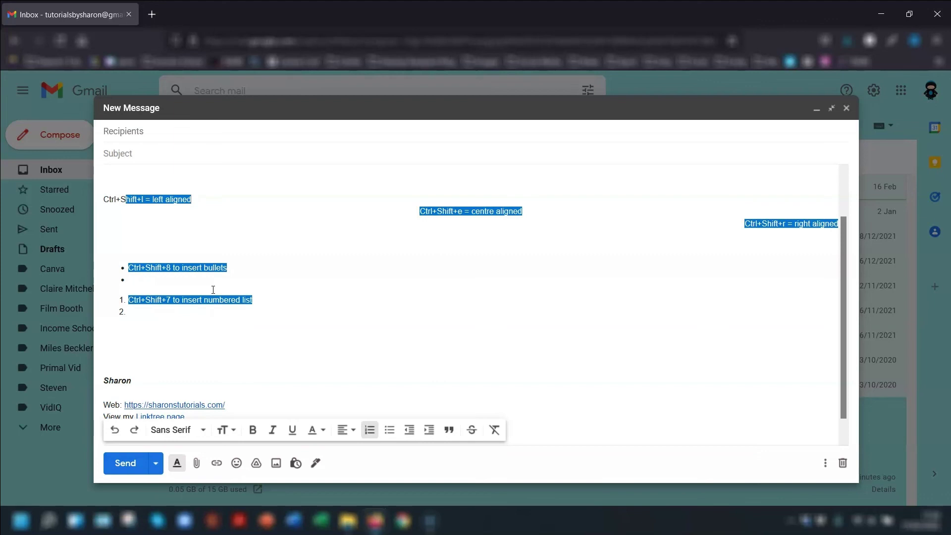
key("shift+Up")
key("shift+Up")
key("shift+Up")
key("shift+Up")
key("shift+Up")
key("shift+Up")
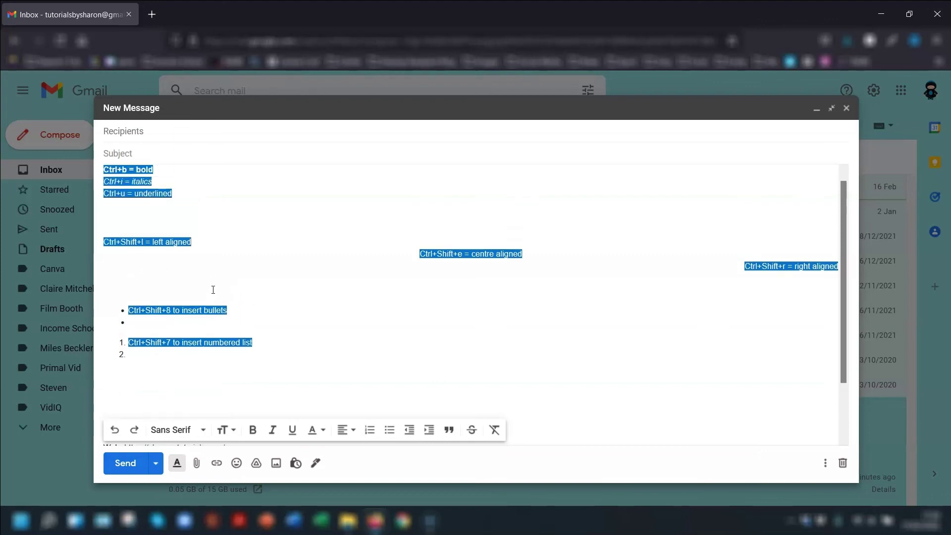
key("ctrl+backslash")
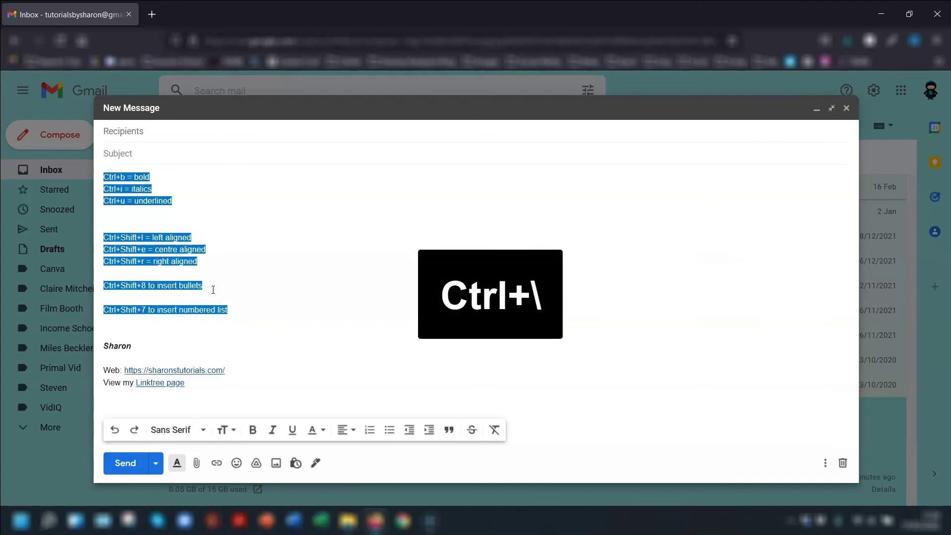
key("Down")
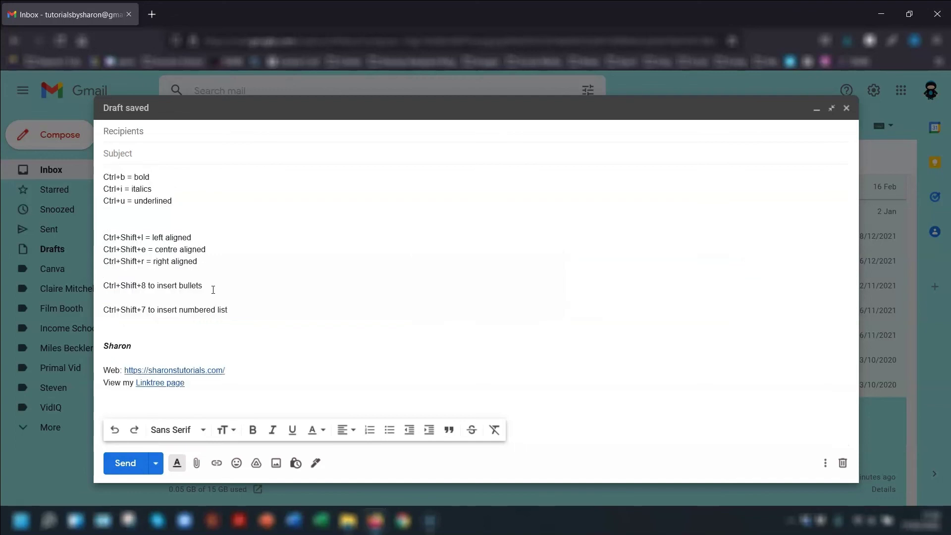